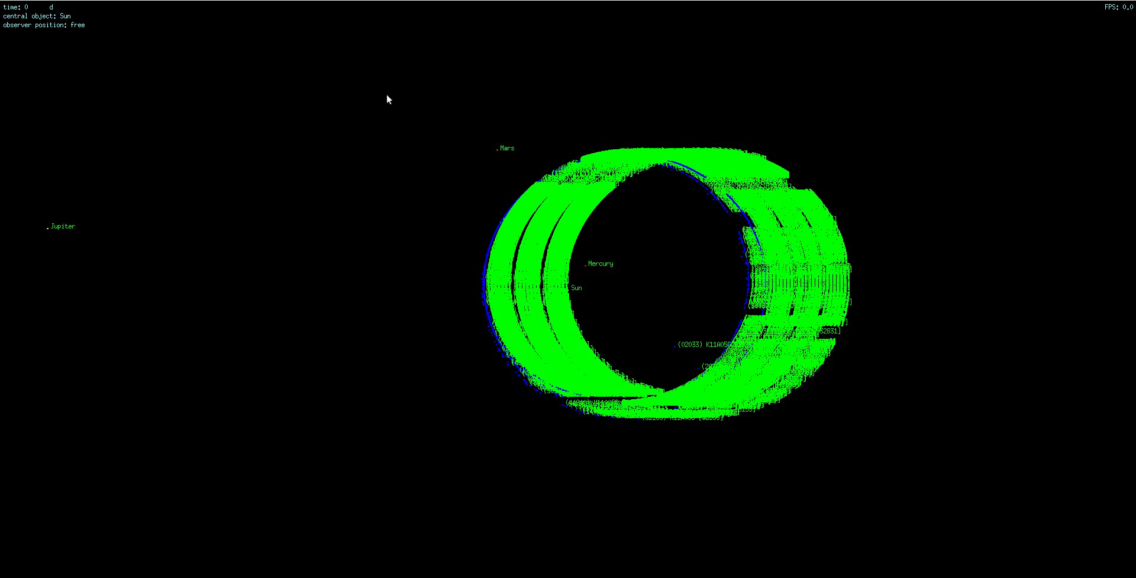
Set the central object to Earth and enlarge the view around the Earth–Moon region
{"action": "left_click", "coordinate": [278, 1]}
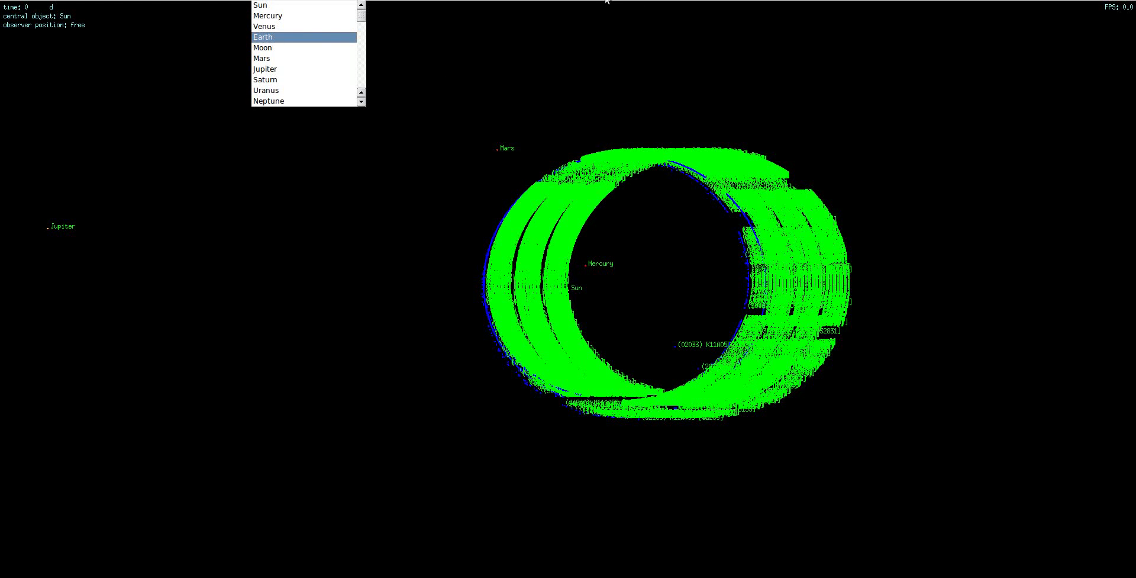
{"action": "key", "text": "Return"}
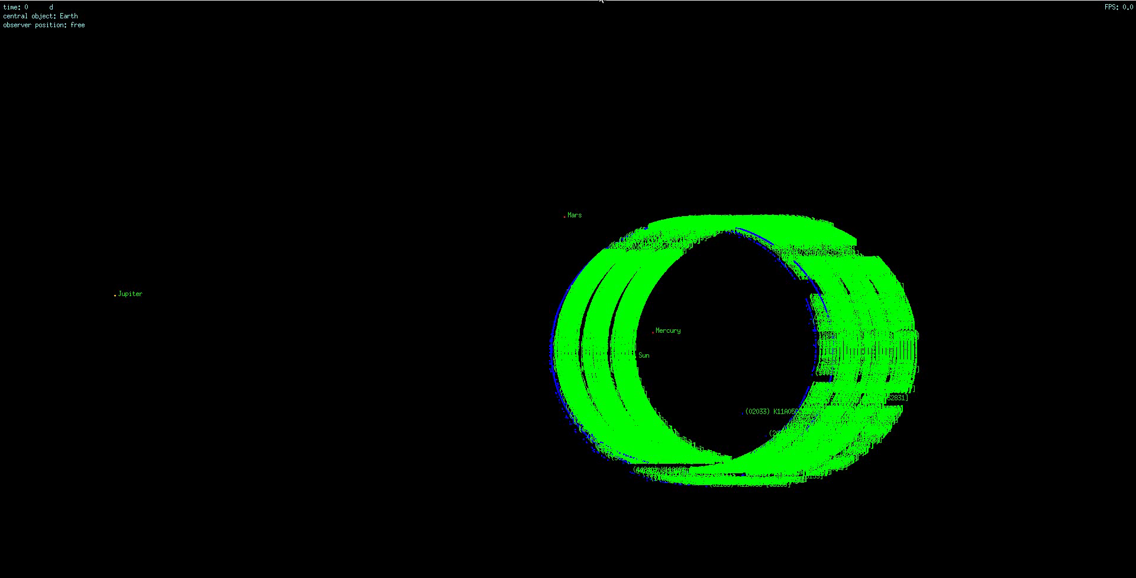
{"action": "left_click", "coordinate": [591, 1]}
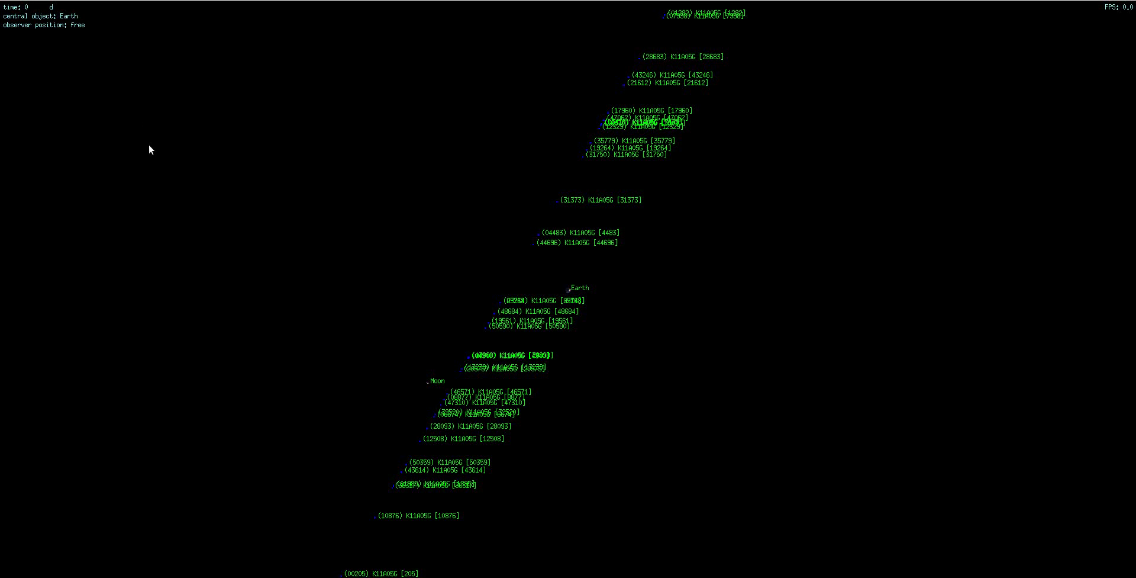
Play the simulation and move the time back and forth, ending at 0.166667 d, to examine the asteroids passing Earth
{"action": "key", "text": "space"}
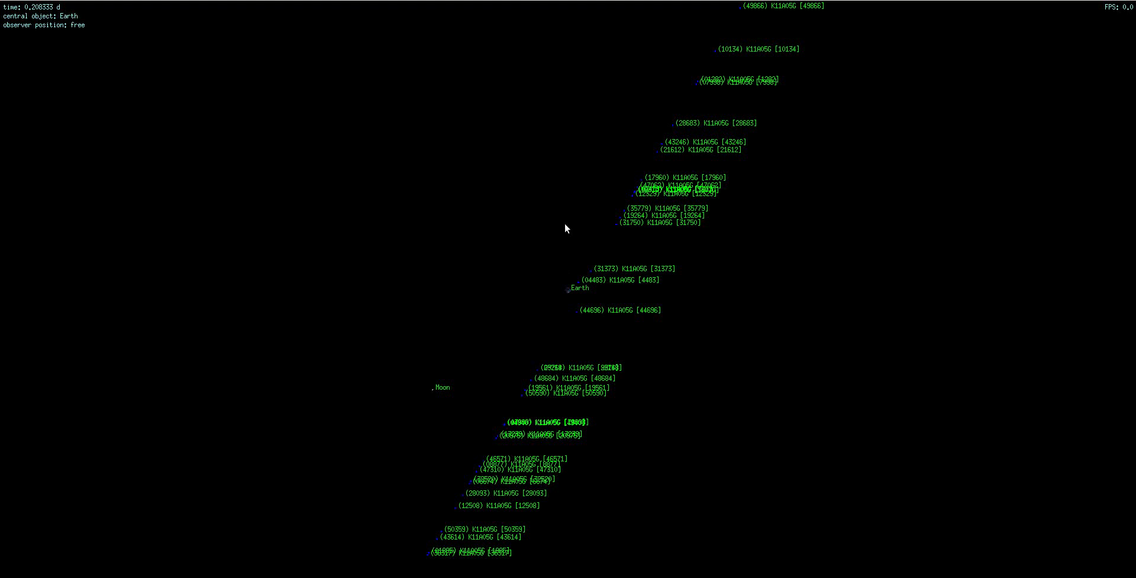
{"action": "key", "text": "Left"}
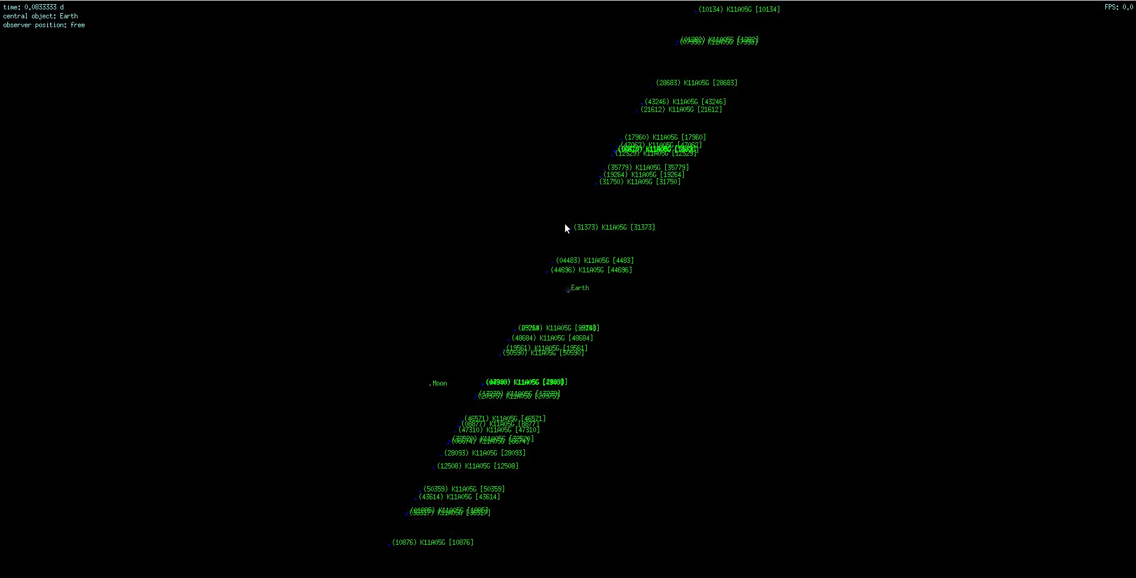
{"action": "key", "text": "Right"}
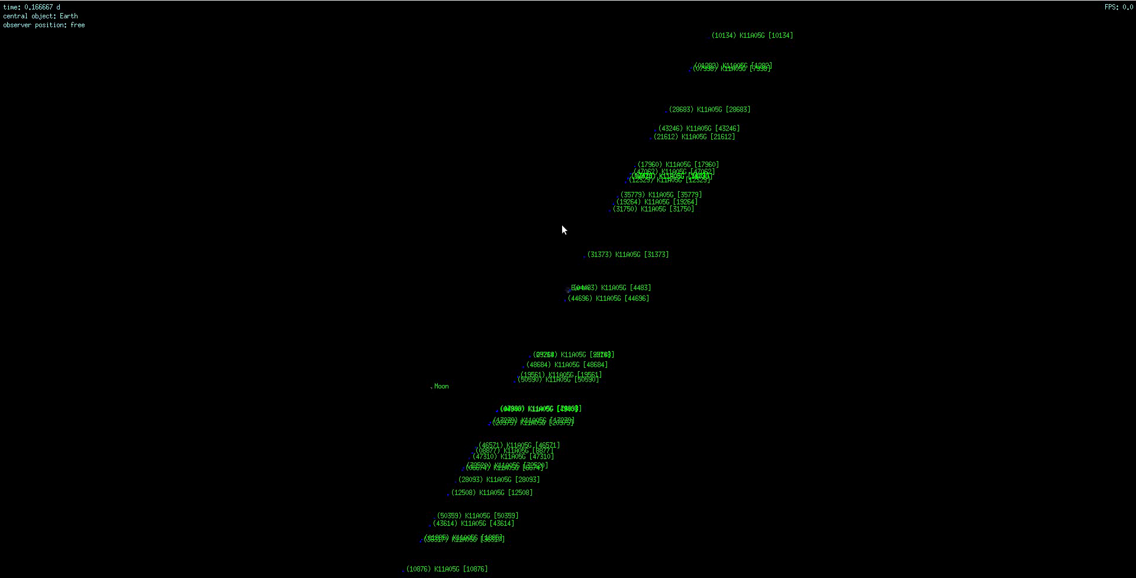
Replay the asteroids' passage close to Earth and move the simulation time back to 0.0833333 d
{"action": "scroll", "coordinate": [562, 226], "scroll_direction": "up", "scroll_amount": 1}
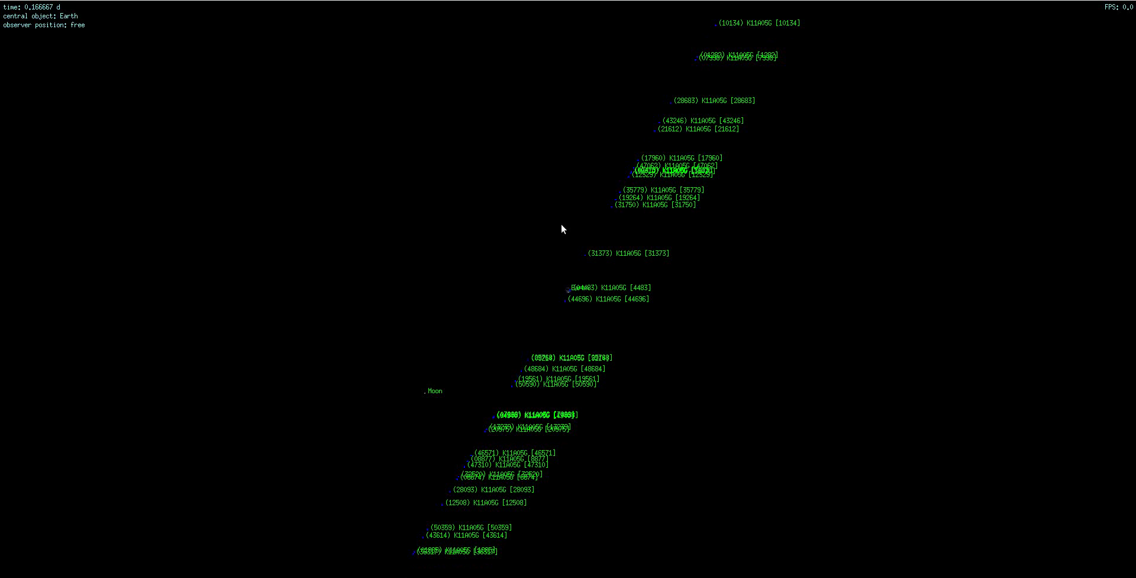
{"action": "scroll", "coordinate": [562, 226], "scroll_direction": "up", "scroll_amount": 1}
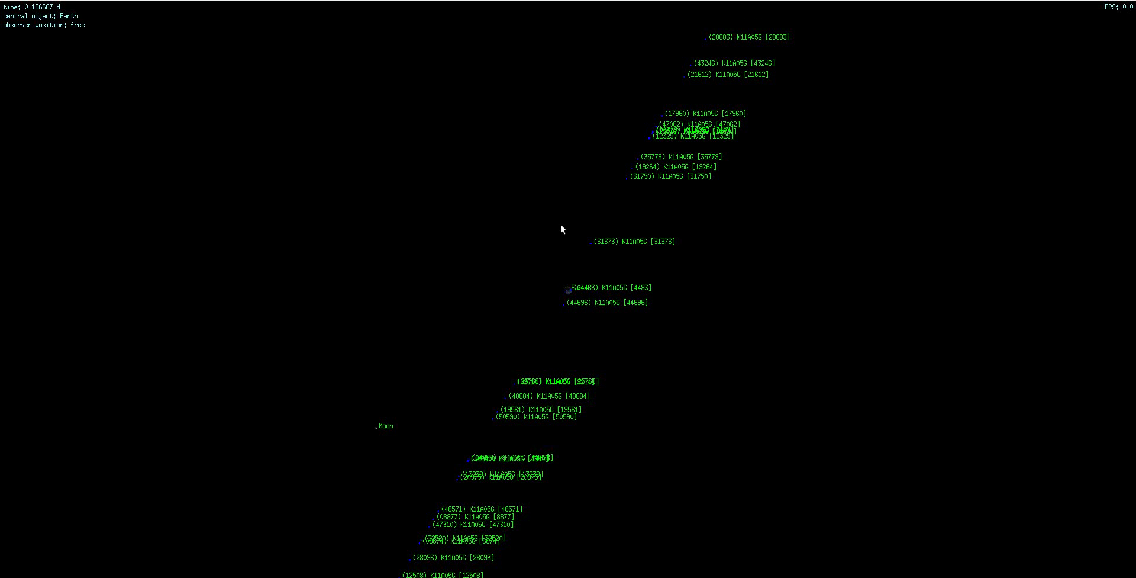
{"action": "scroll", "coordinate": [560, 223], "scroll_direction": "up", "scroll_amount": 1}
{"action": "scroll", "coordinate": [555, 219], "scroll_direction": "up", "scroll_amount": 1}
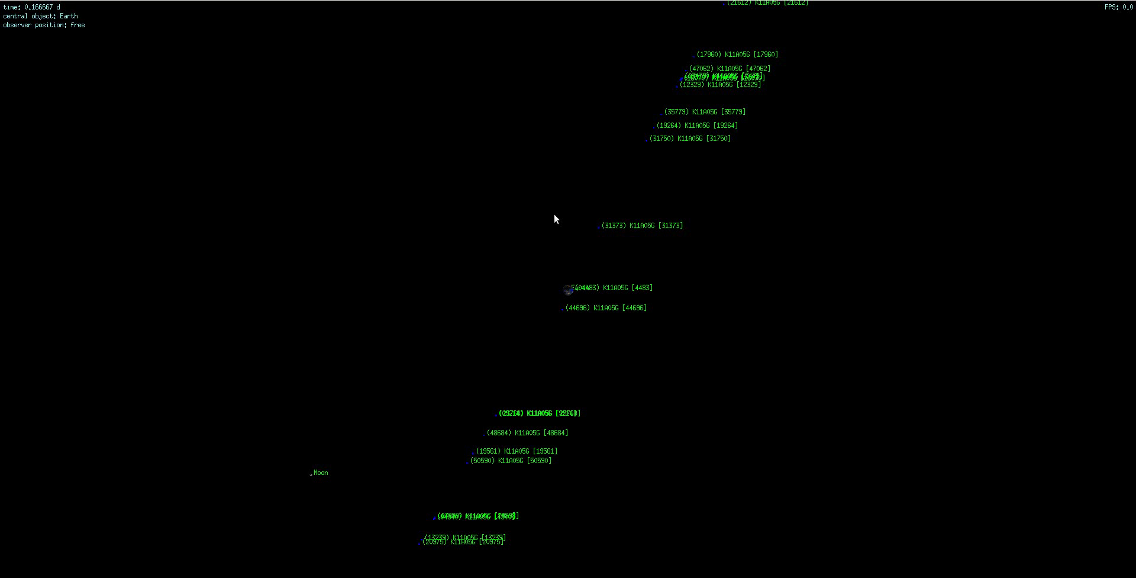
{"action": "scroll", "coordinate": [558, 218], "scroll_direction": "up", "scroll_amount": 1}
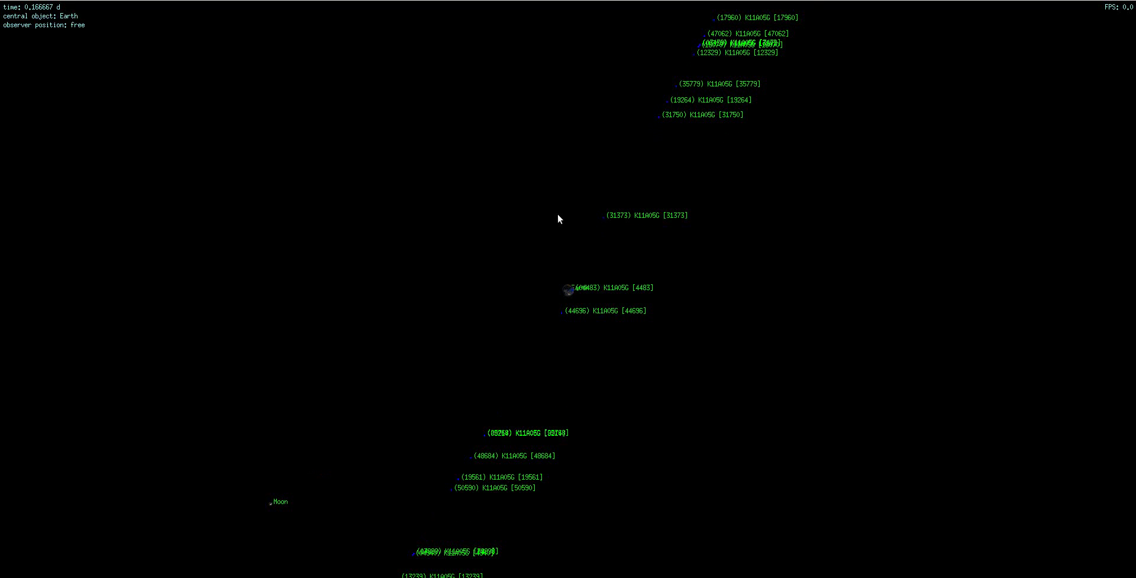
{"action": "scroll", "coordinate": [558, 218], "scroll_direction": "up", "scroll_amount": 1}
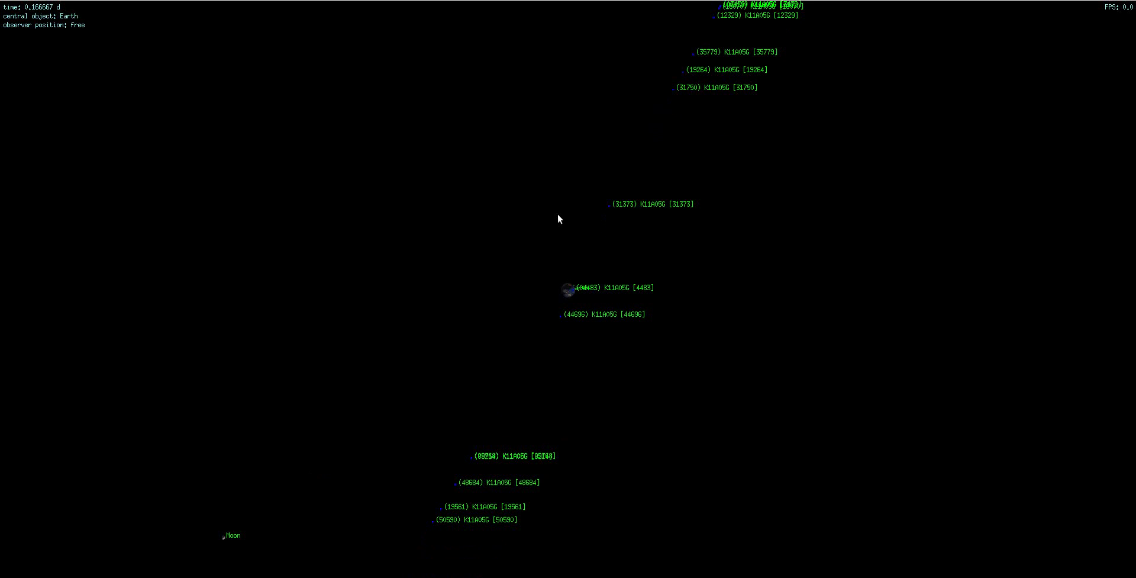
{"action": "key", "text": "space"}
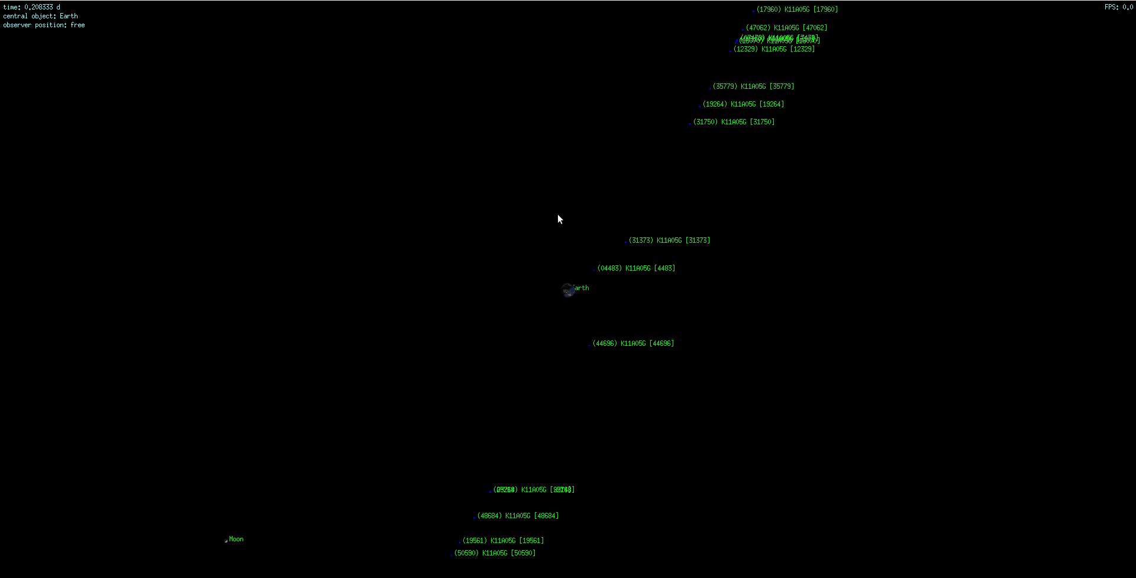
{"action": "key", "text": "Left"}
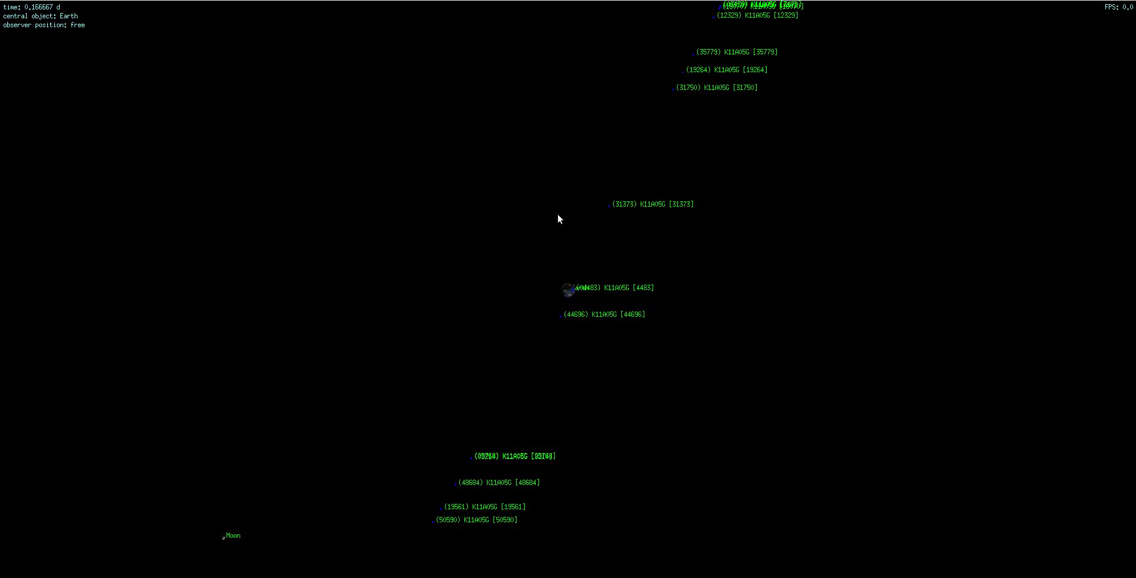
{"action": "key", "text": "Left"}
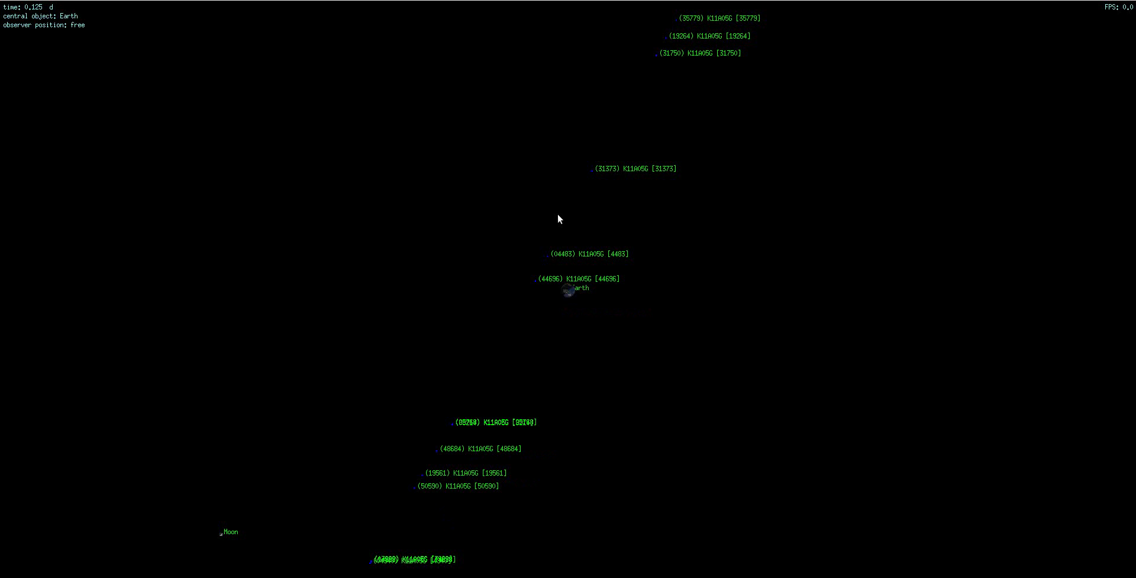
{"action": "key", "text": "Left"}
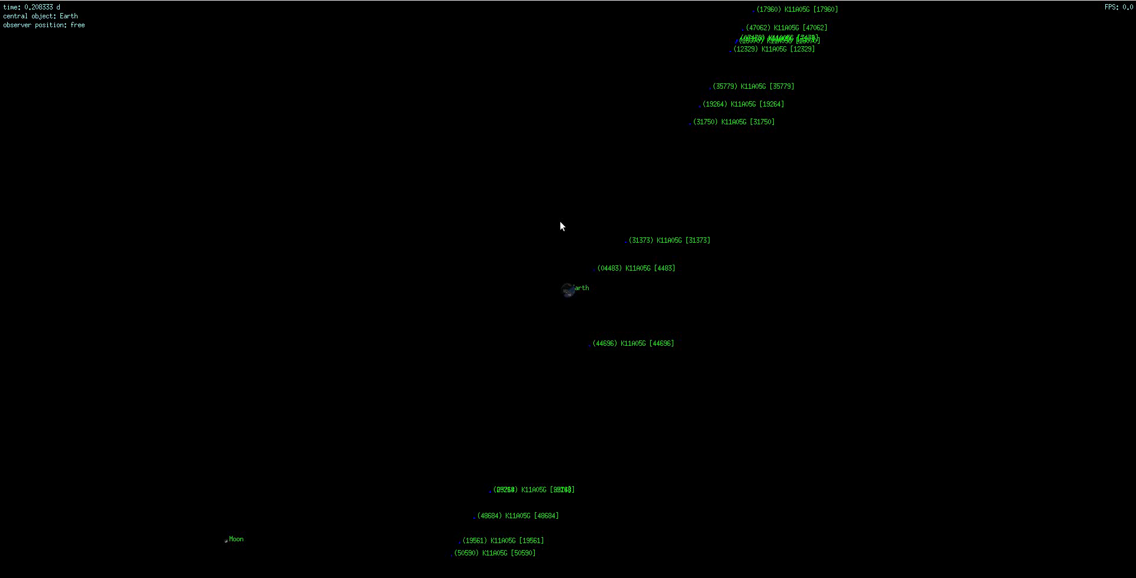
{"action": "key", "text": "Left"}
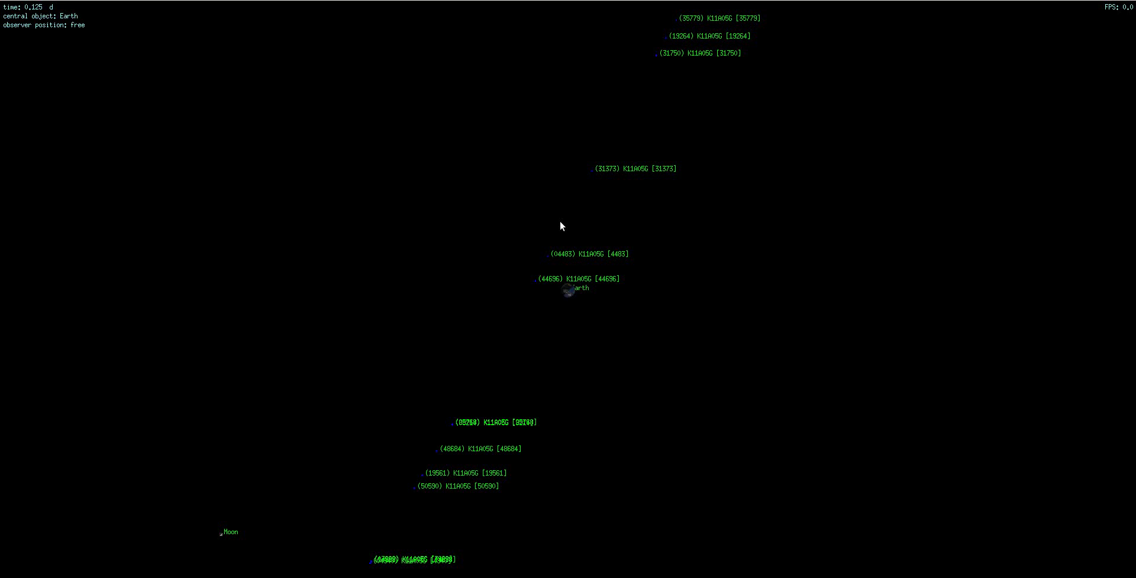
{"action": "key", "text": "Left"}
{"action": "key", "text": "Left"}
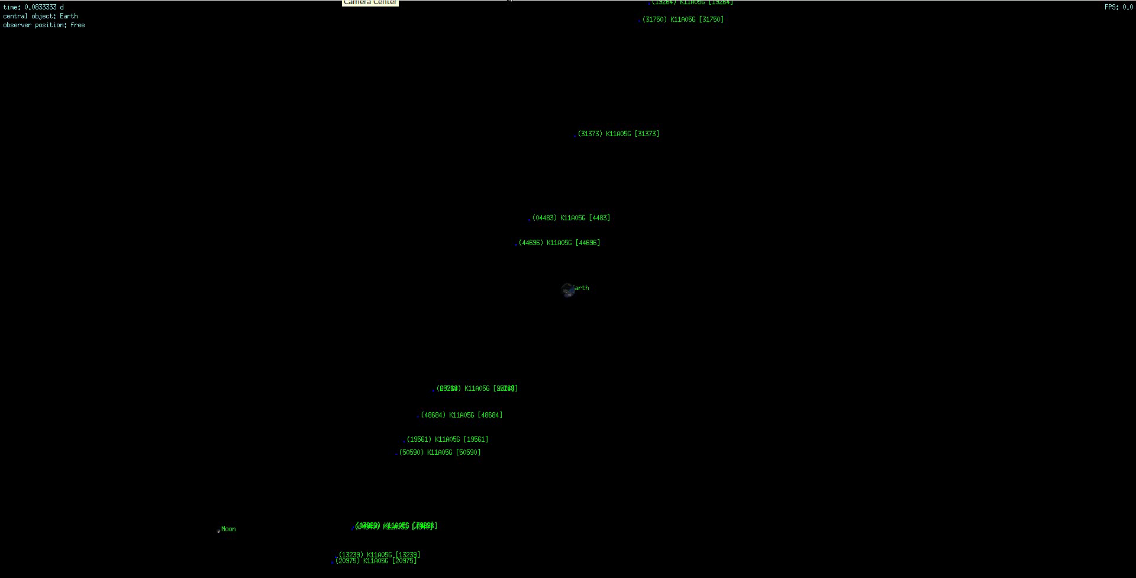
Switch the 3D view's projection to Perspective
{"action": "left_click", "coordinate": [571, 1]}
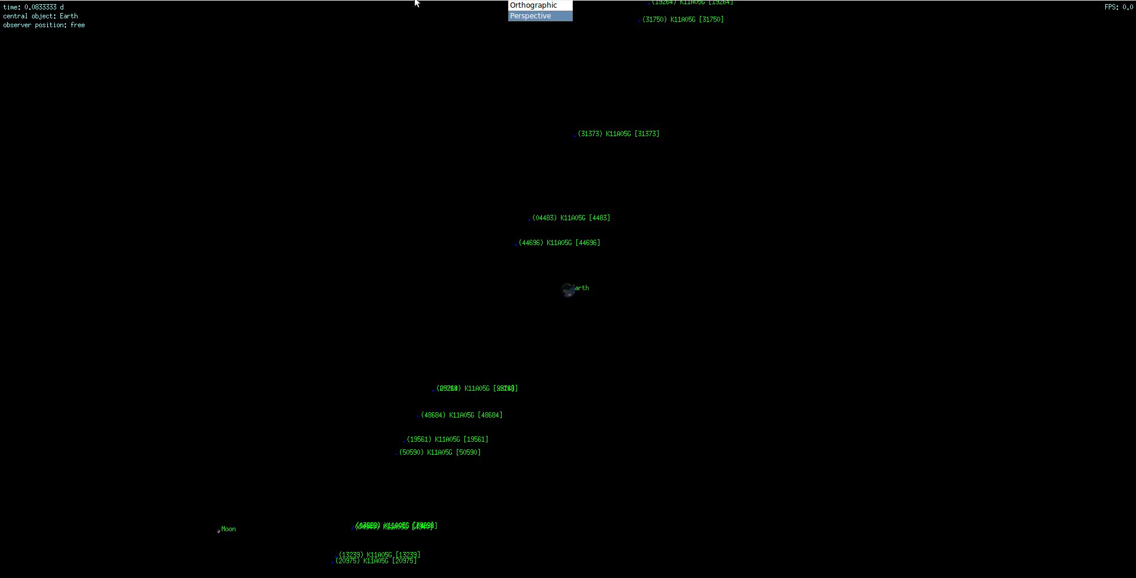
{"action": "key", "text": "Up"}
{"action": "key", "text": "Return"}
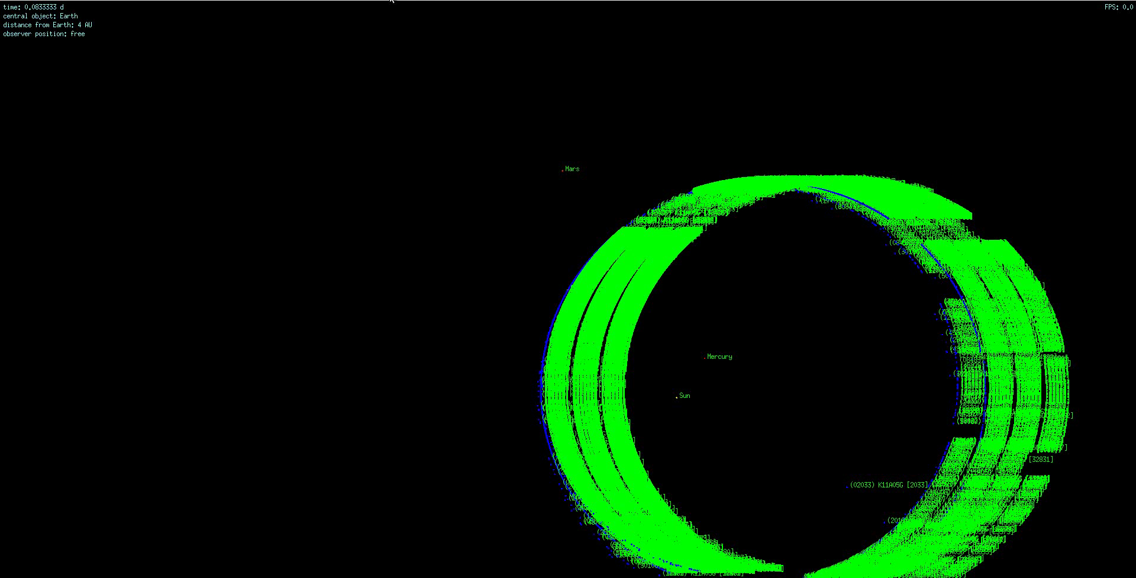
Set the observer position to the Sun, keeping Earth as the central object
{"action": "mouse_move", "coordinate": [415, 0]}
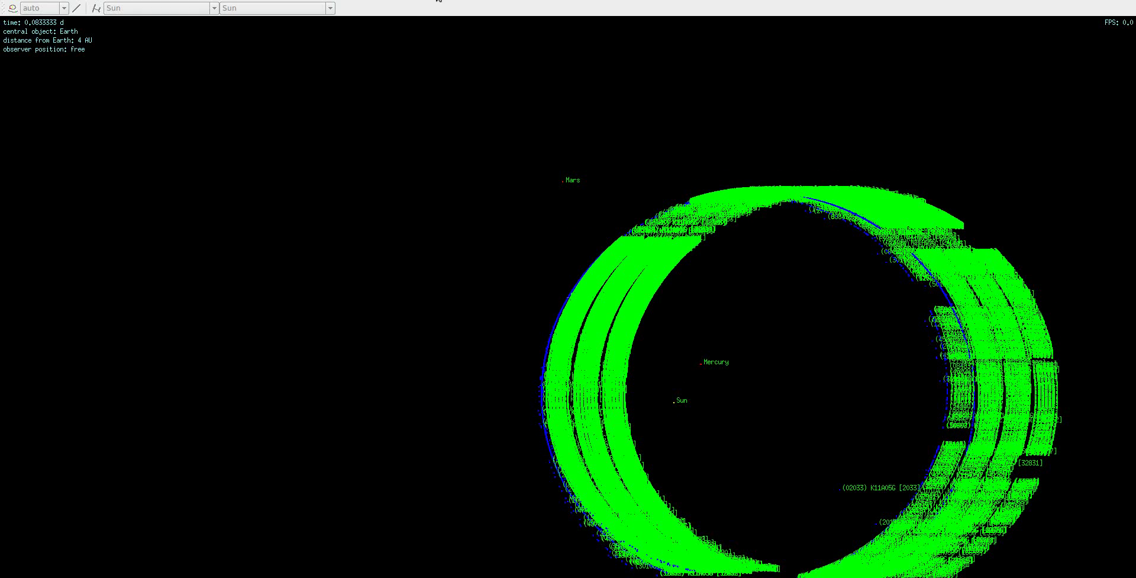
{"action": "key", "text": "o"}
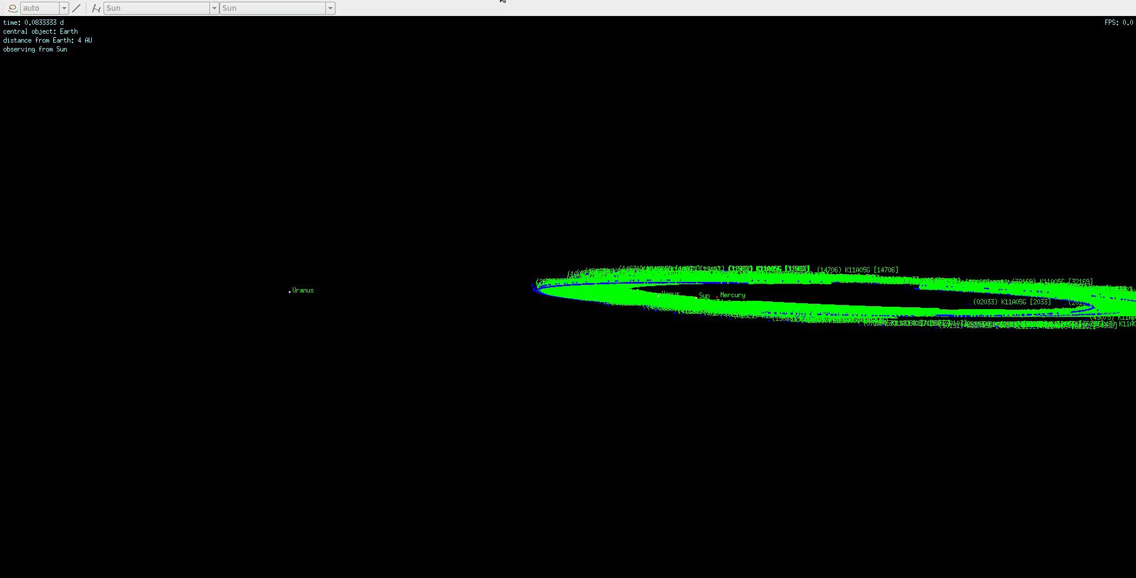
{"action": "key", "text": "Left"}
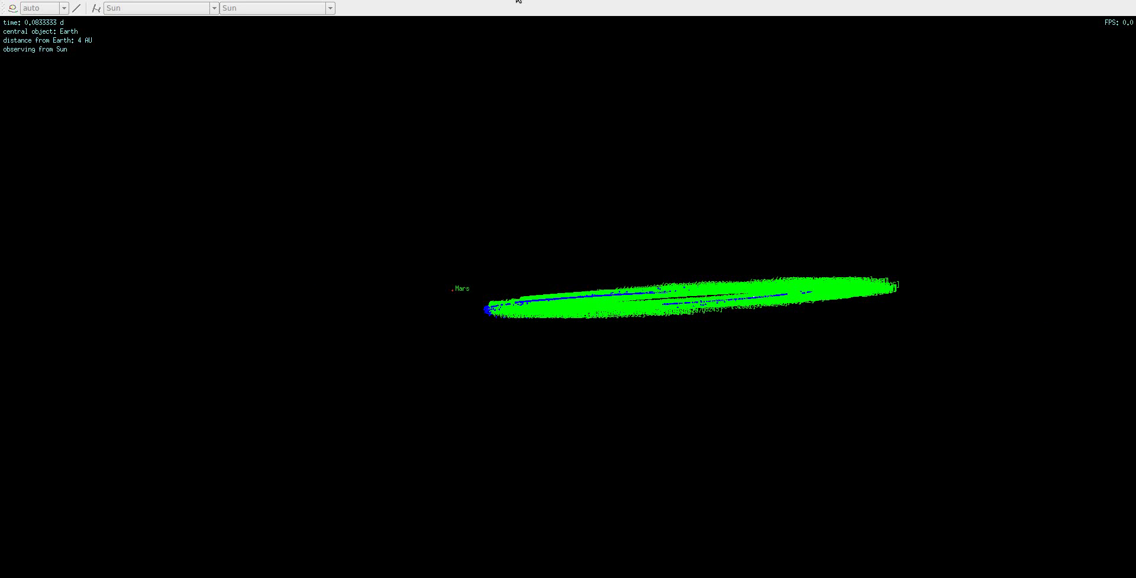
{"action": "key", "text": "Left"}
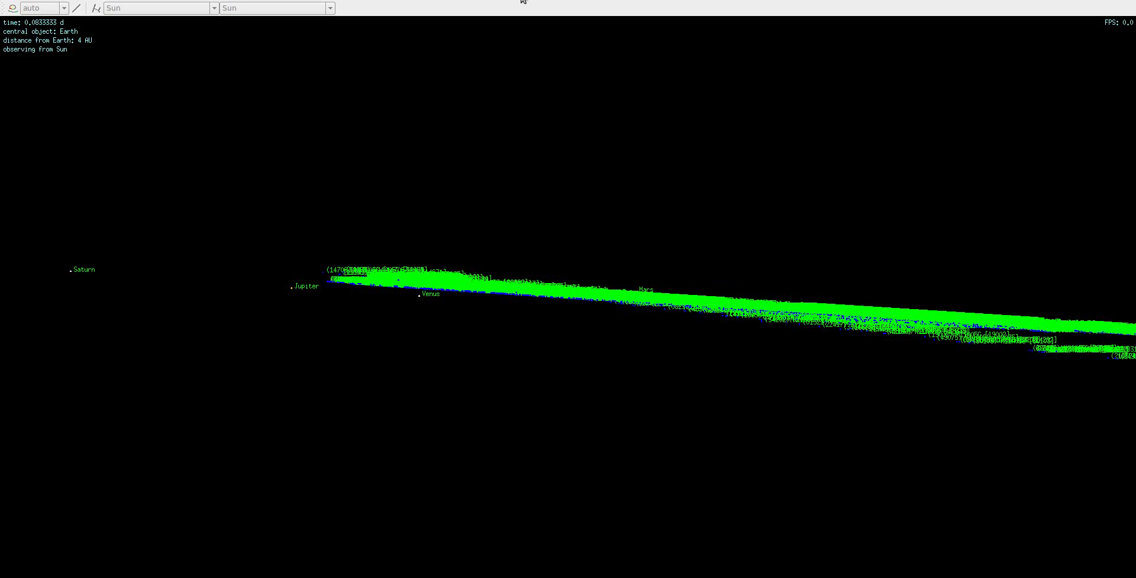
{"action": "key", "text": "Up"}
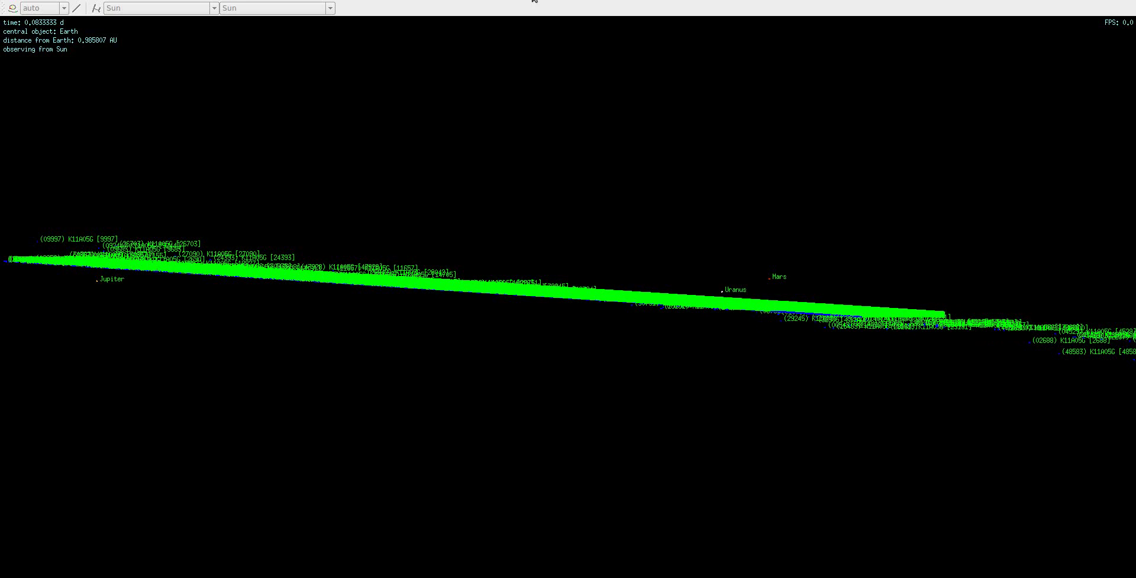
Find (04483) K11A05G [4483] in the object list and make it the observer position
{"action": "left_click", "coordinate": [533, 1]}
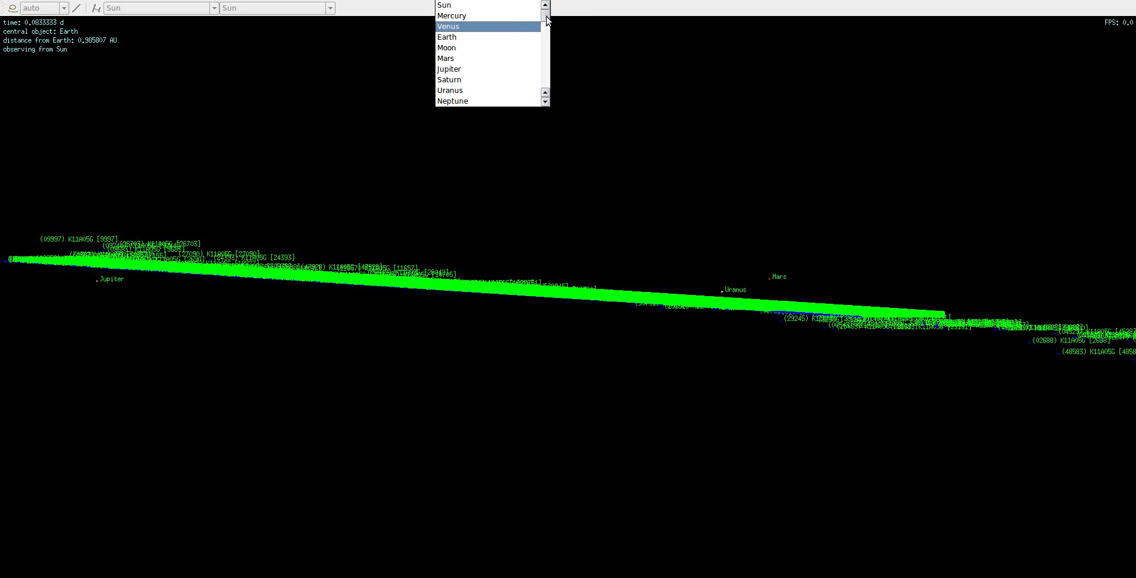
{"action": "left_click_drag", "start_coordinate": [545, 16], "coordinate": [546, 23]}
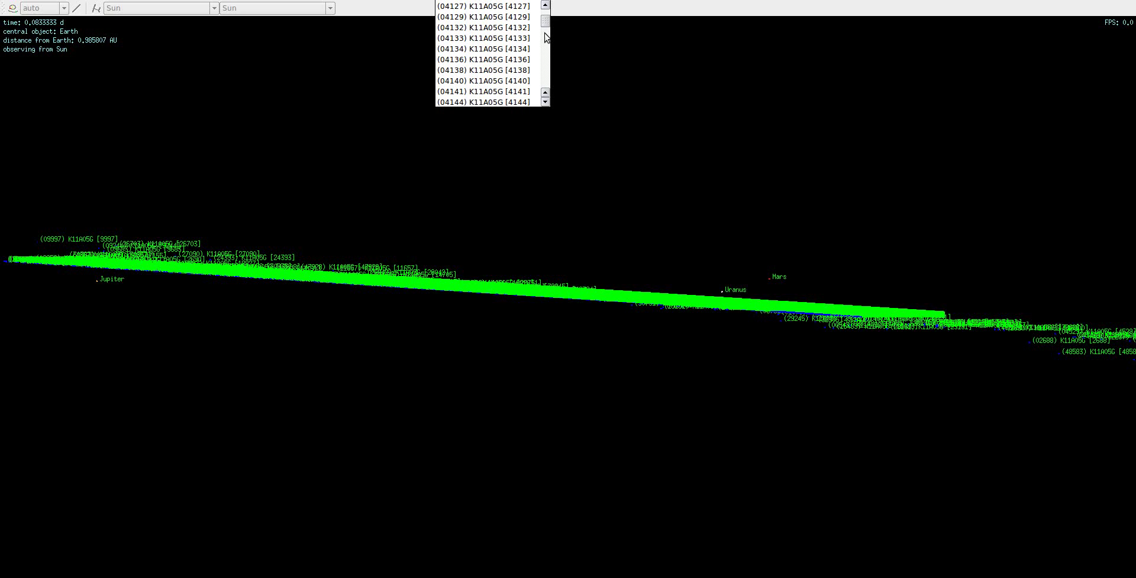
{"action": "left_click", "coordinate": [545, 35]}
{"action": "left_click", "coordinate": [547, 39]}
{"action": "left_click", "coordinate": [545, 40]}
{"action": "left_click", "coordinate": [545, 40]}
{"action": "scroll", "coordinate": [546, 46], "scroll_direction": "down", "scroll_amount": 20}
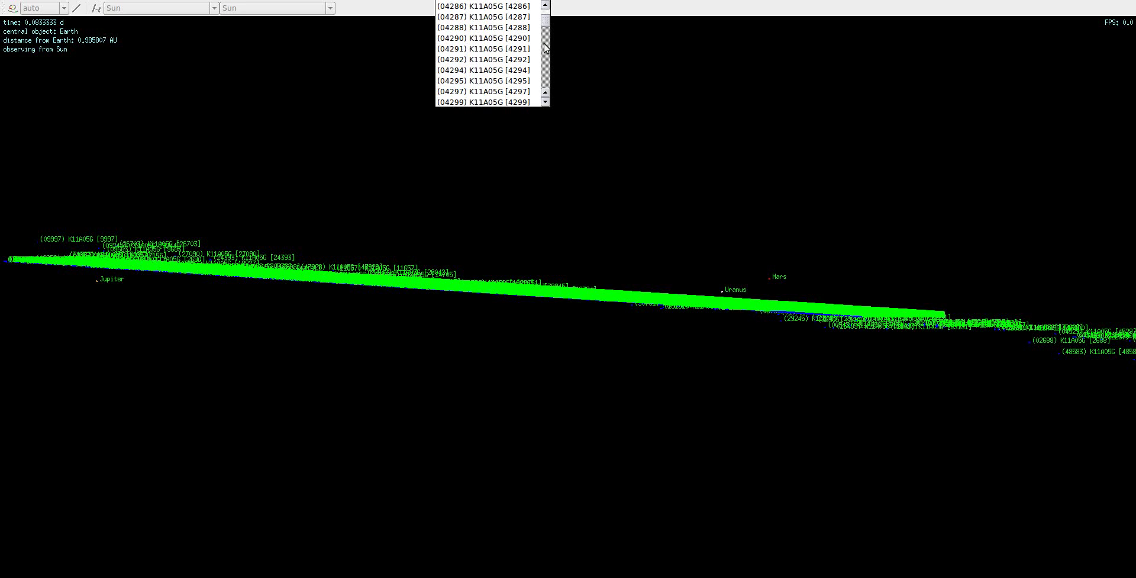
{"action": "scroll", "coordinate": [546, 36], "scroll_direction": "down", "scroll_amount": 20}
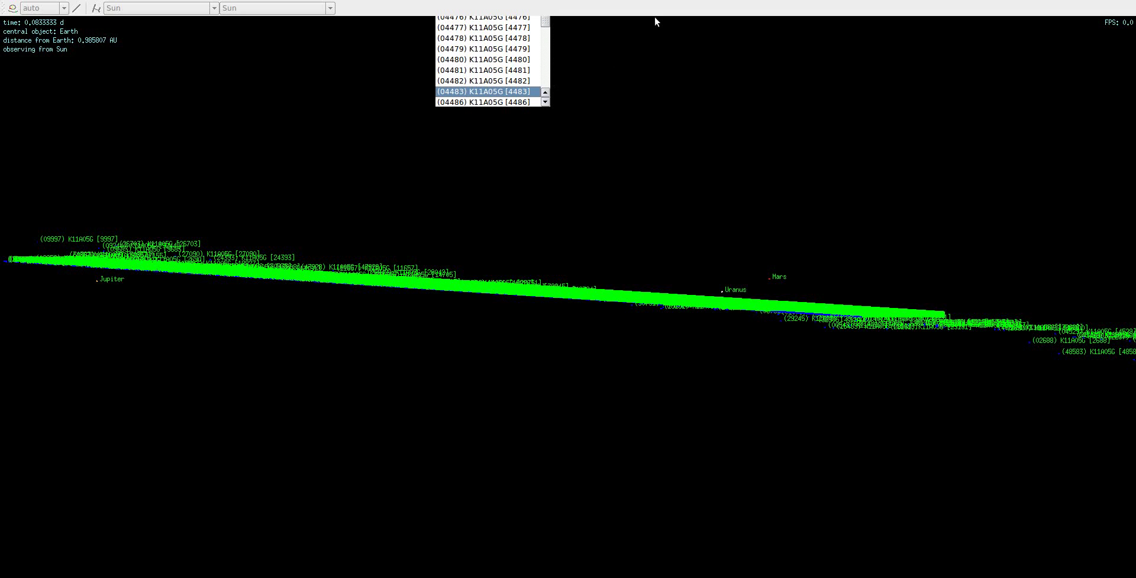
{"action": "key", "text": "Return"}
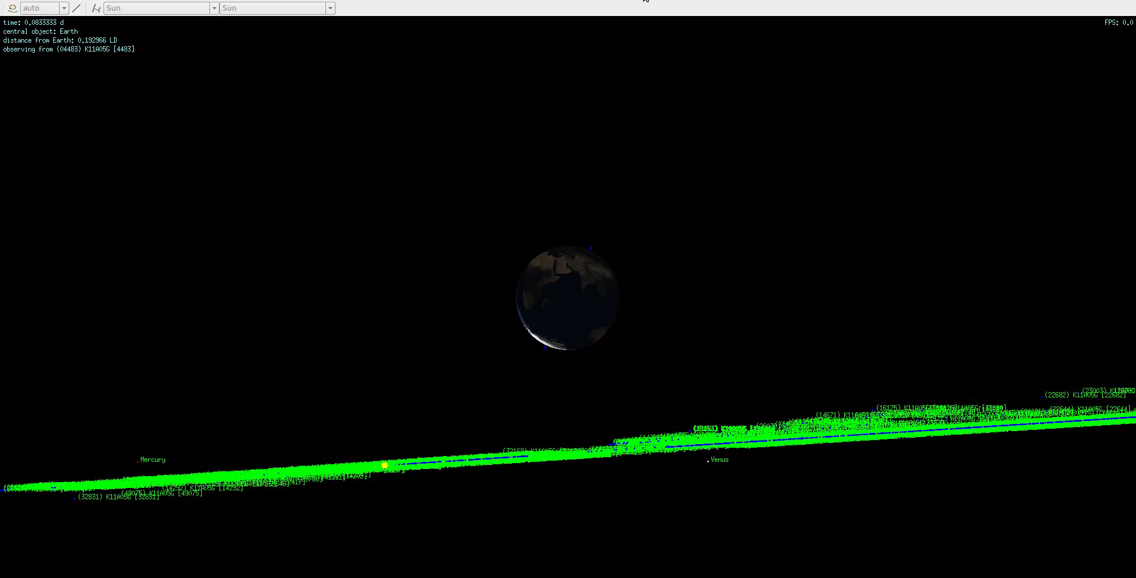
Move through the simulation time, ending at 0.125 d, to examine Earth as seen from object 4483
{"action": "left_click", "coordinate": [645, 1]}
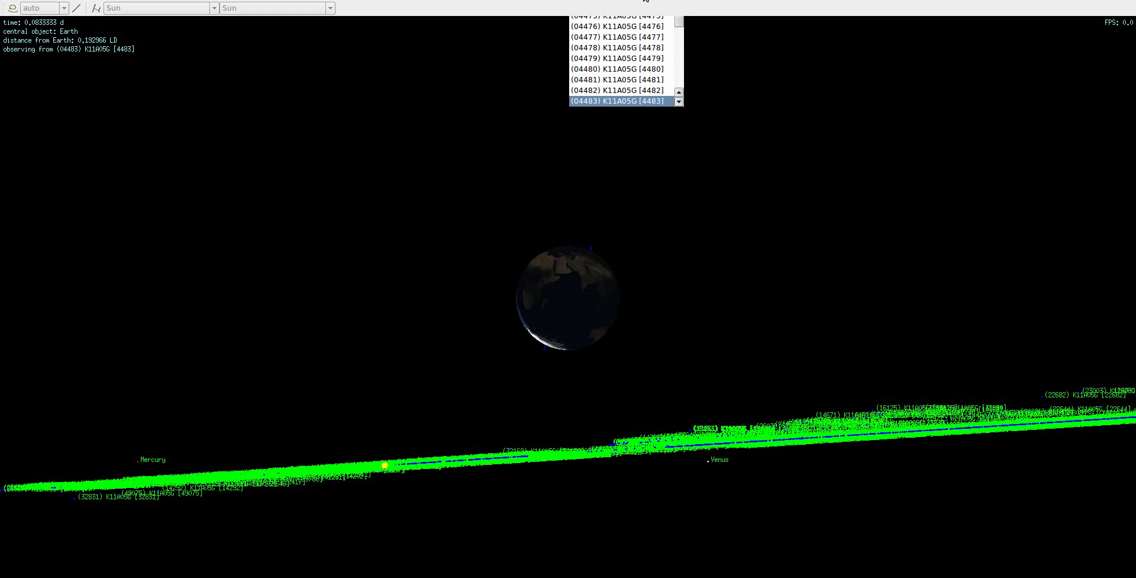
{"action": "left_click", "coordinate": [636, 7]}
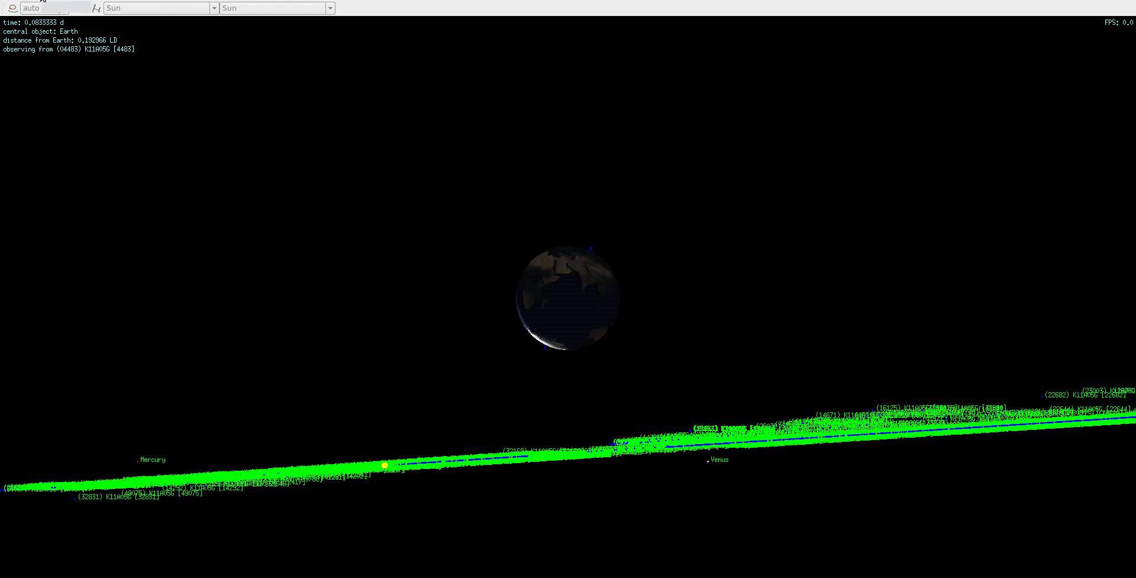
{"action": "left_click", "coordinate": [42, 0]}
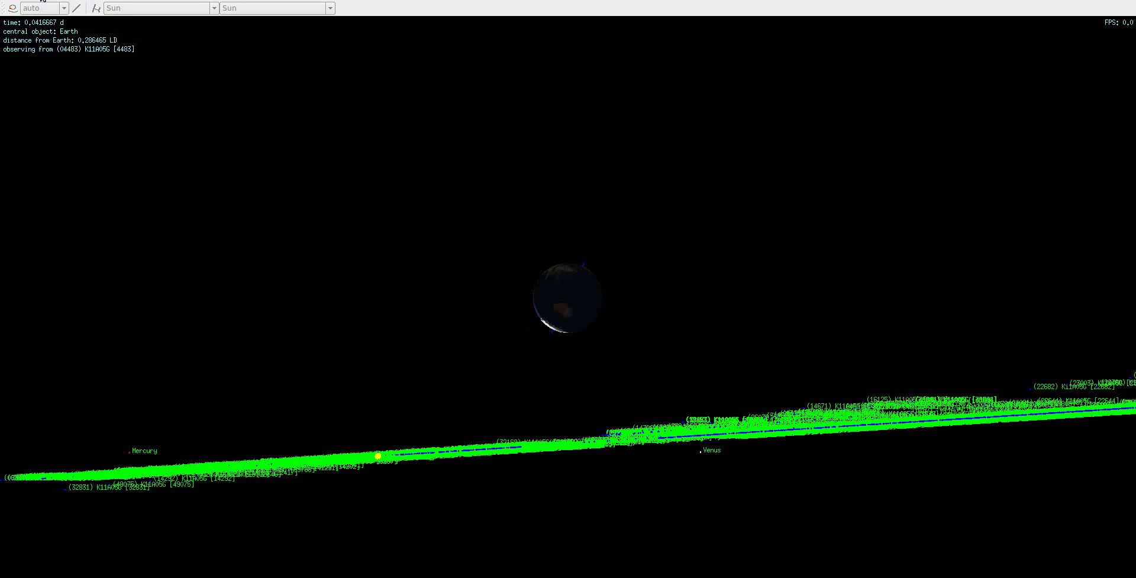
{"action": "key", "text": "Left"}
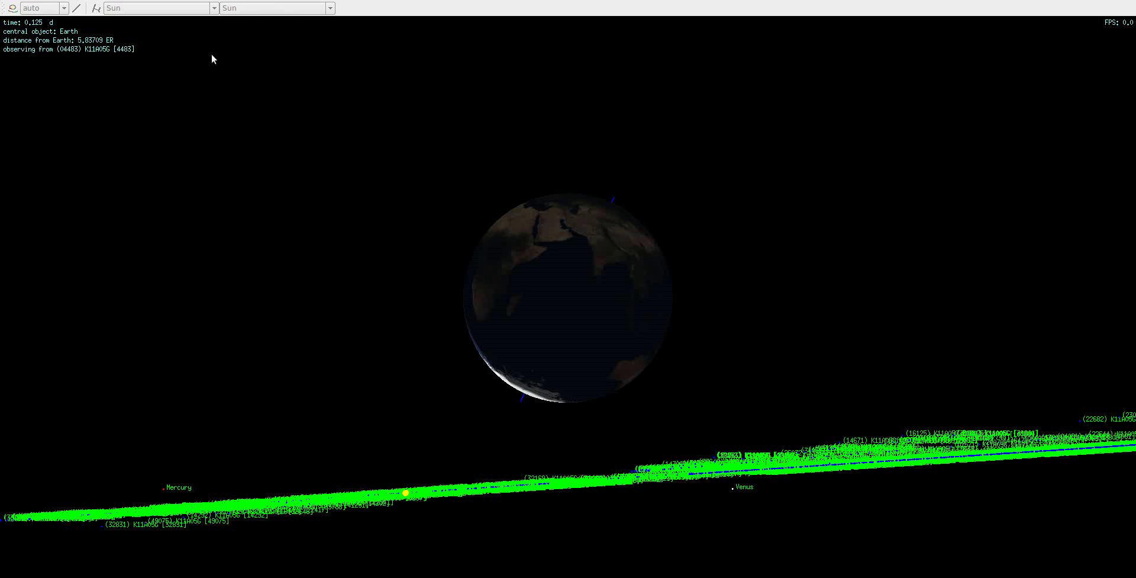
Return to the list of integrations and select "All Sources 2011 AG5 Feb 5 2040"
{"action": "left_click", "coordinate": [7, 1]}
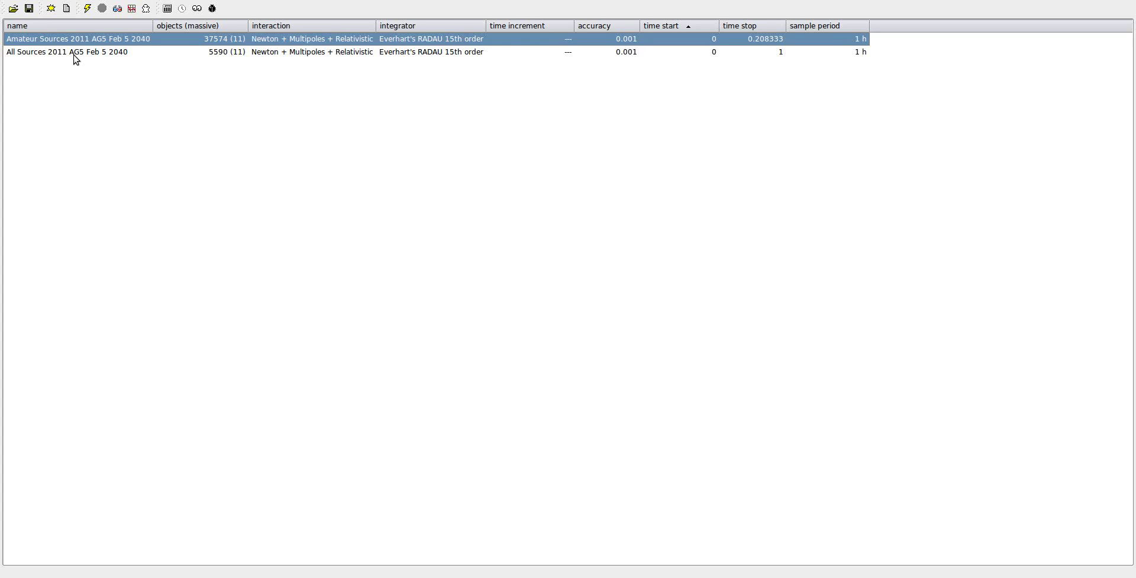
{"action": "left_click", "coordinate": [75, 53]}
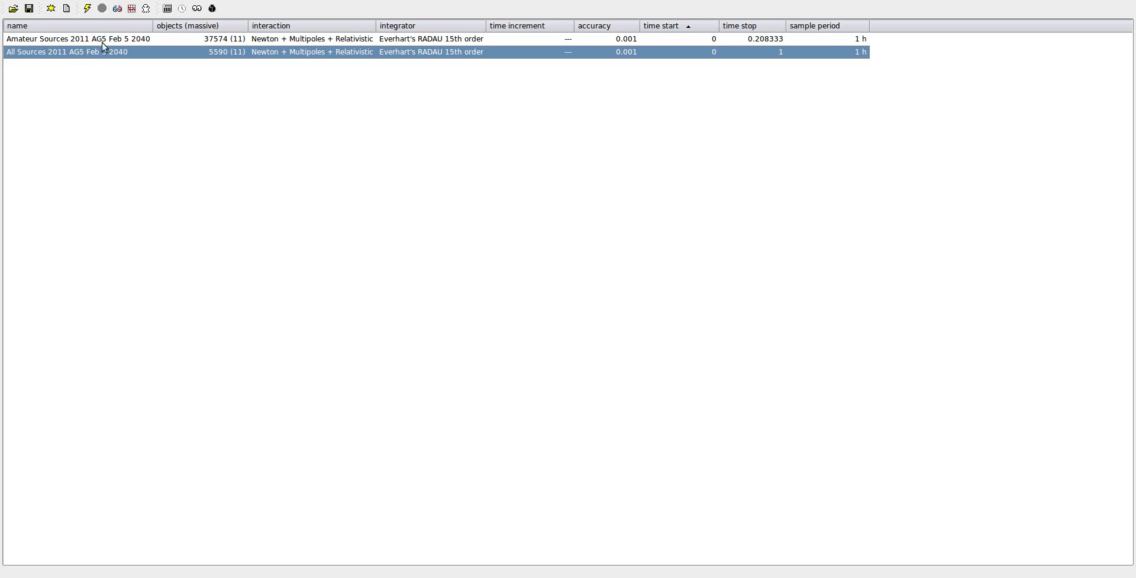
Open the 3D view of the selected all-sources integration, make Earth the central object, and zoom in until Earth is discernible
{"action": "left_click", "coordinate": [118, 13]}
{"action": "left_click", "coordinate": [36, 9]}
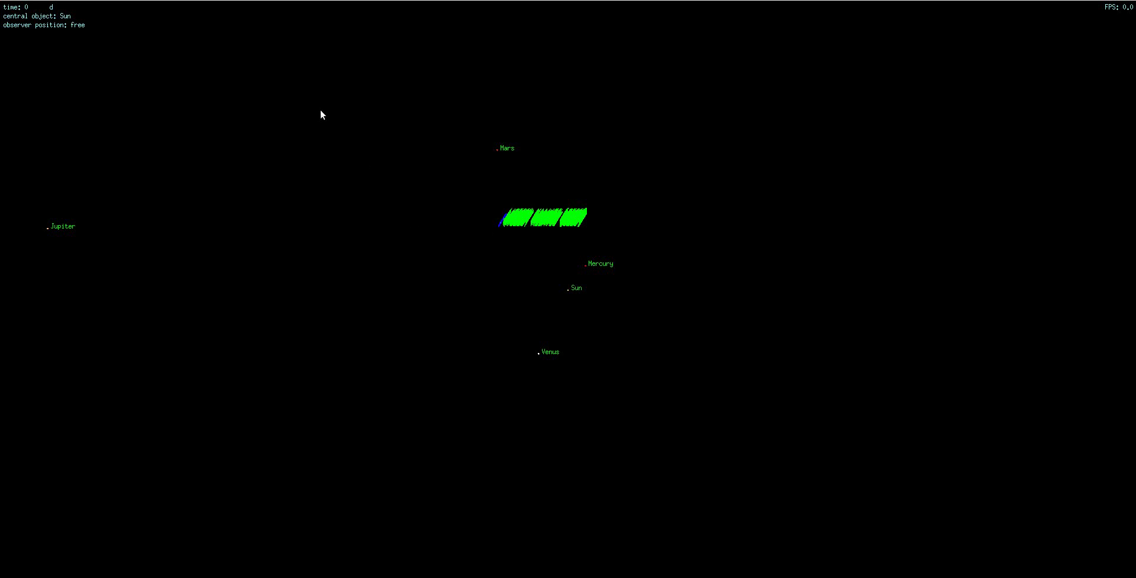
{"action": "left_click", "coordinate": [340, 1]}
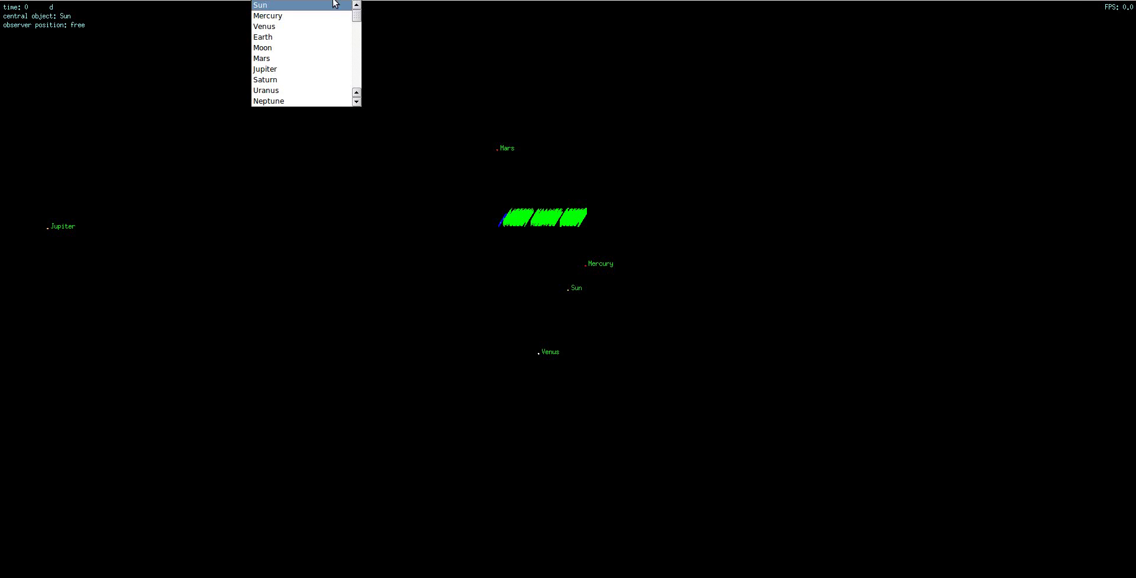
{"action": "left_click", "coordinate": [321, 36]}
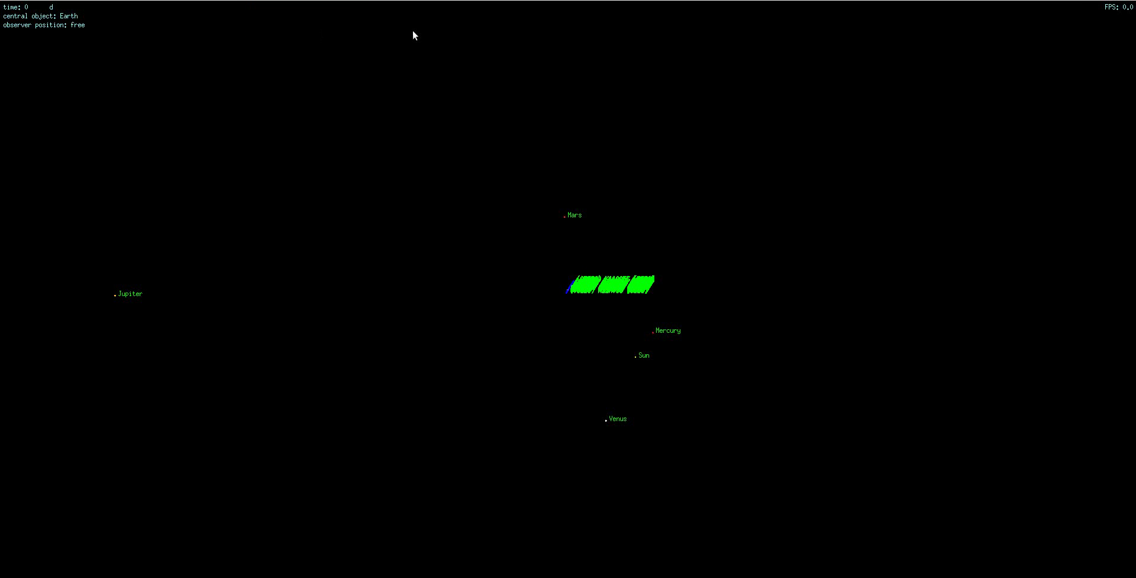
{"action": "left_click_drag", "start_coordinate": [589, 0], "coordinate": [584, 0]}
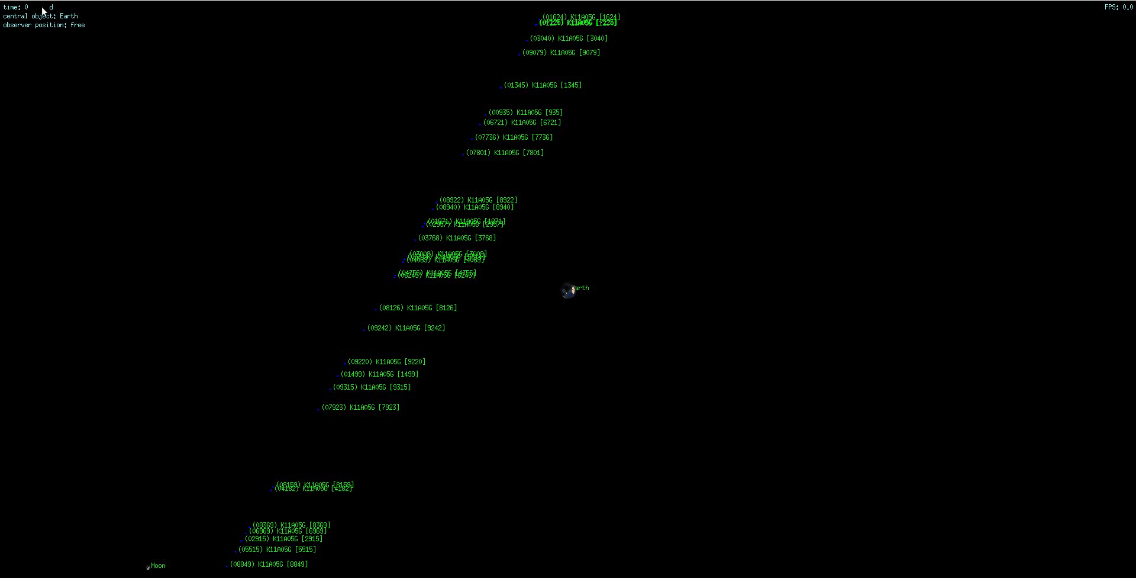
Advance the simulation from 0 d to 0.25 d to examine how the K11A05G objects pass Earth
{"action": "key", "text": "space"}
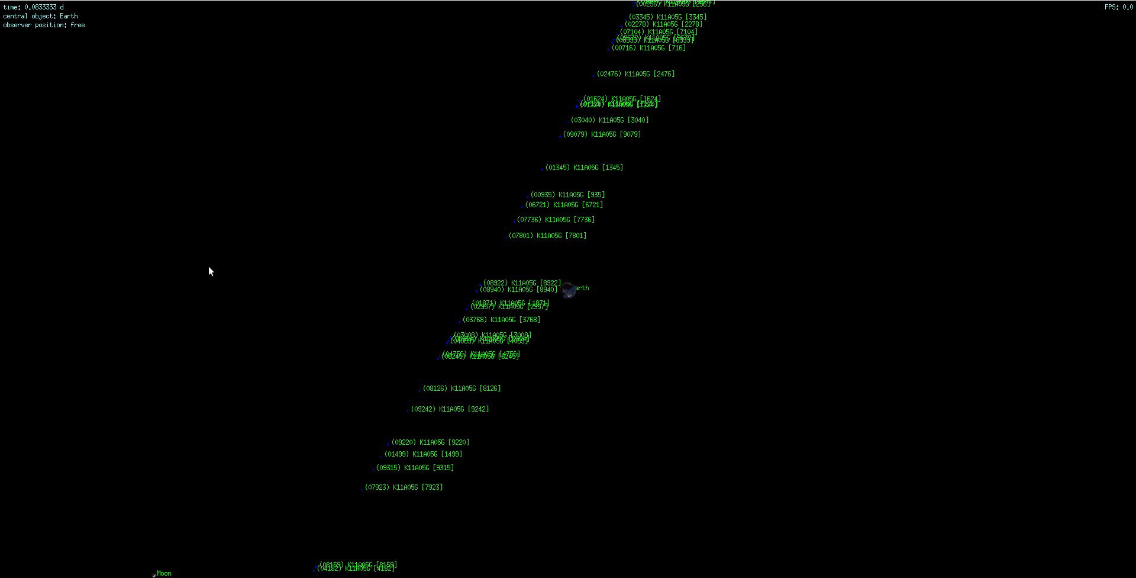
{"action": "key", "text": "Left"}
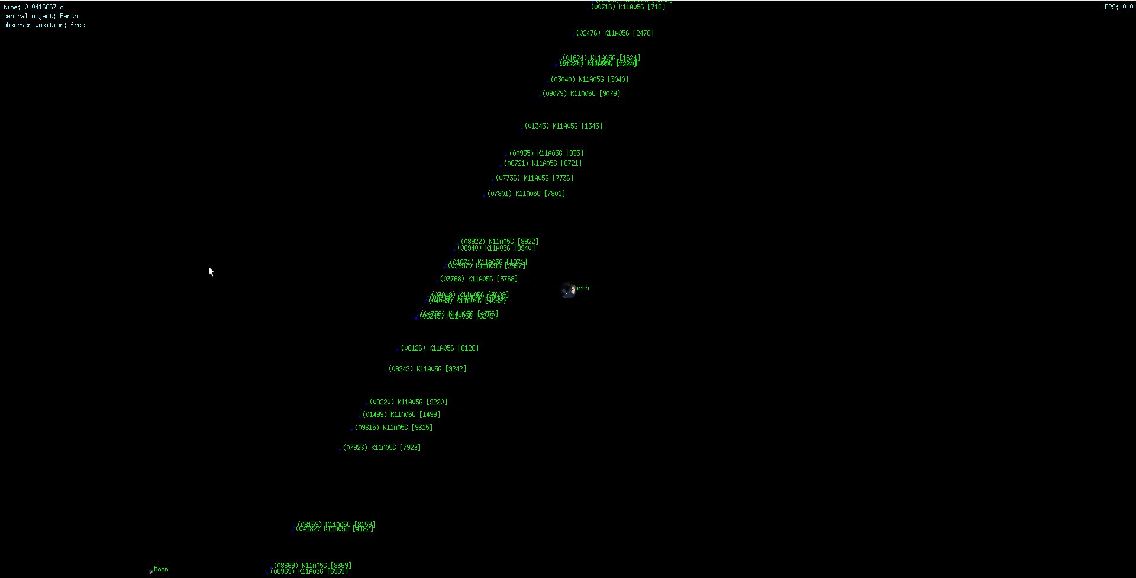
{"action": "key", "text": "Right"}
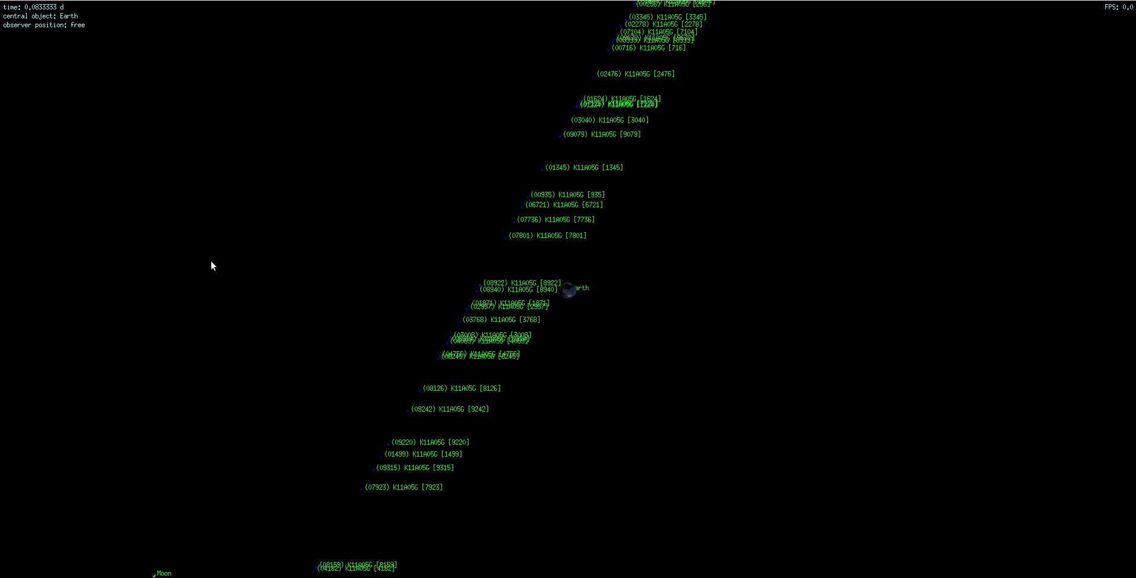
{"action": "key", "text": "Right"}
{"action": "key", "text": "Right"}
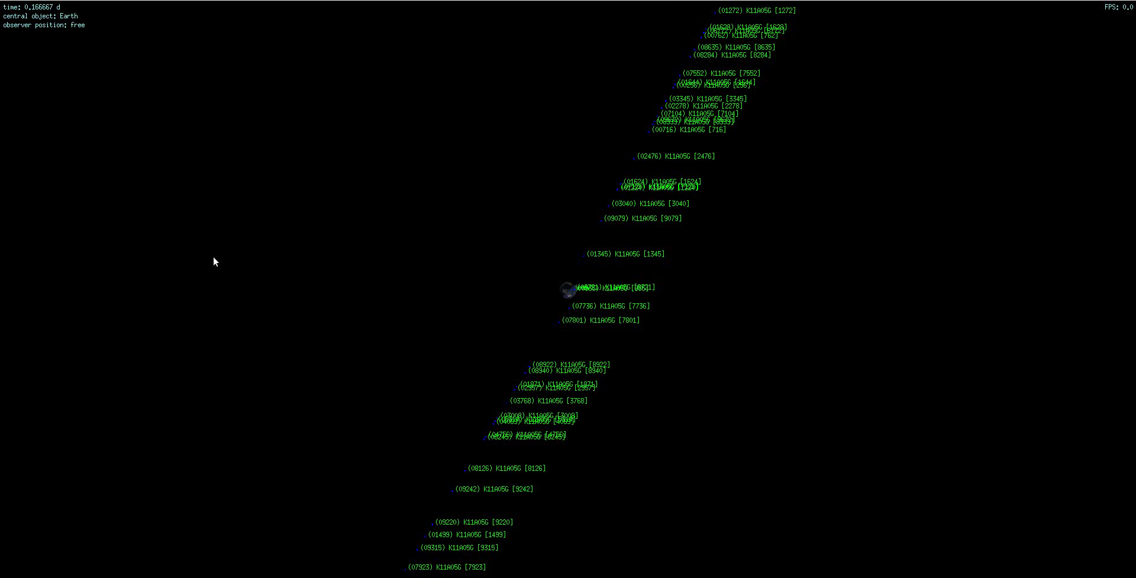
{"action": "key", "text": "Right"}
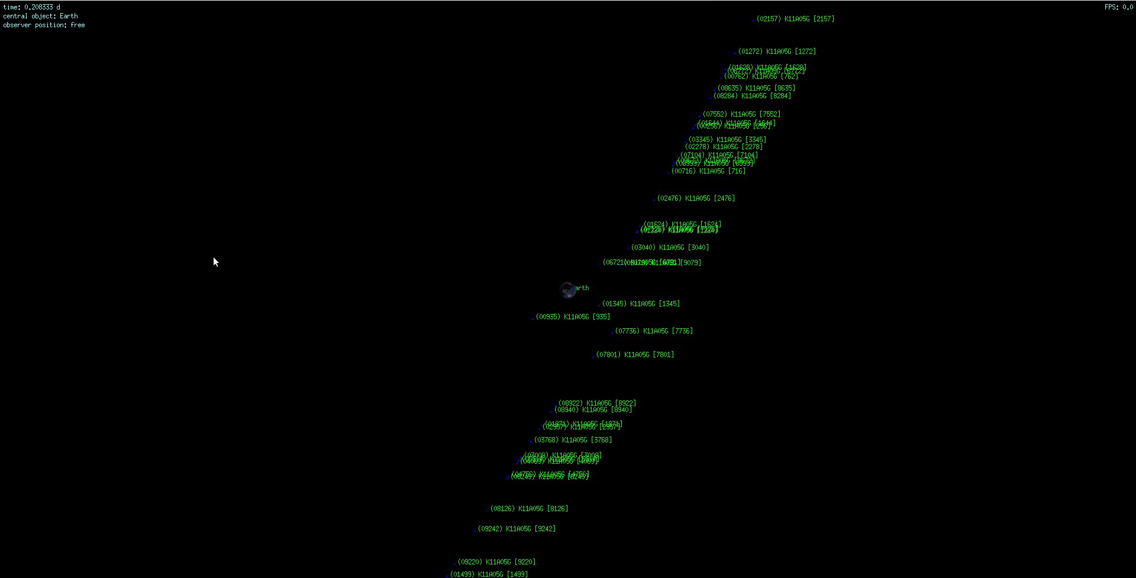
{"action": "key", "text": "Right"}
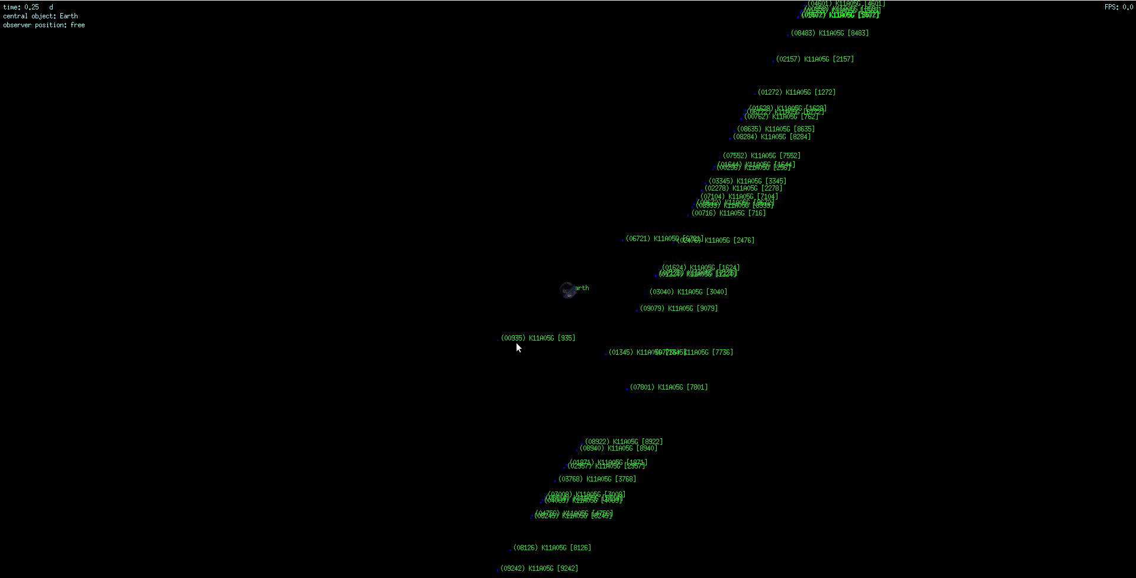
Rewind the simulation and replay the pass up to 0.208333 d to identify the objects closest to Earth
{"action": "key", "text": "Left"}
{"action": "key", "text": "Left"}
{"action": "key", "text": "Left"}
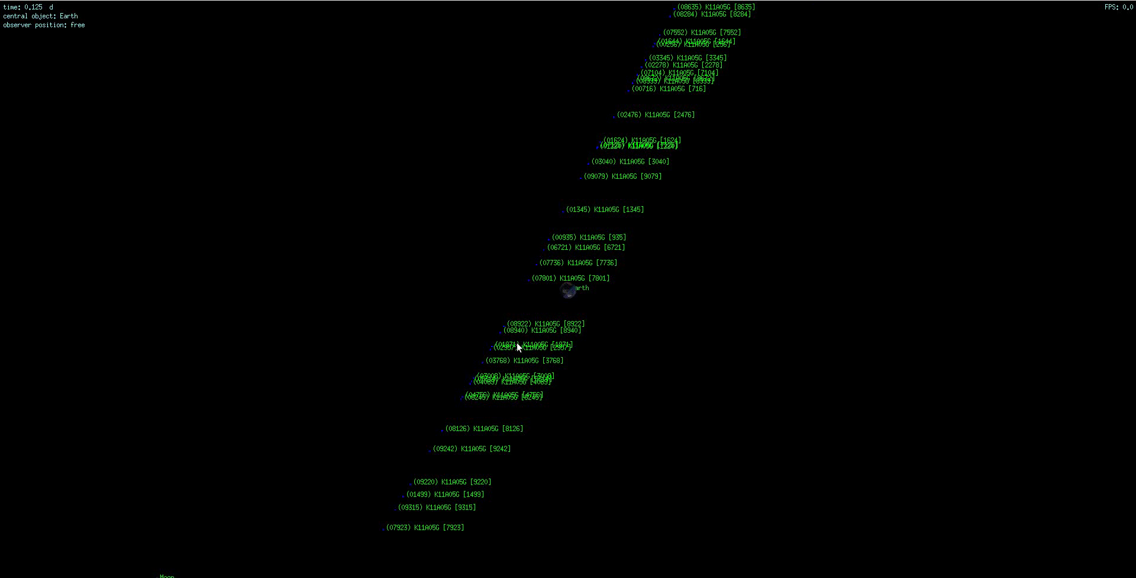
{"action": "key", "text": "Left"}
{"action": "key", "text": "Left"}
{"action": "key", "text": "Left"}
{"action": "key", "text": "Right"}
{"action": "key", "text": "Right"}
{"action": "key", "text": "Right"}
{"action": "key", "text": "Right"}
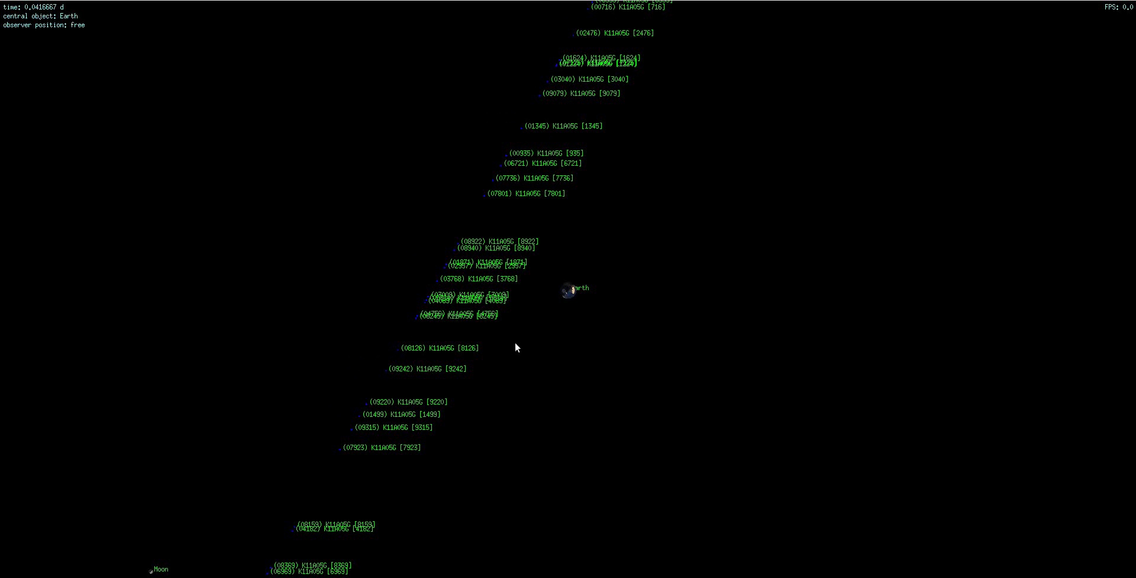
{"action": "key", "text": "Right"}
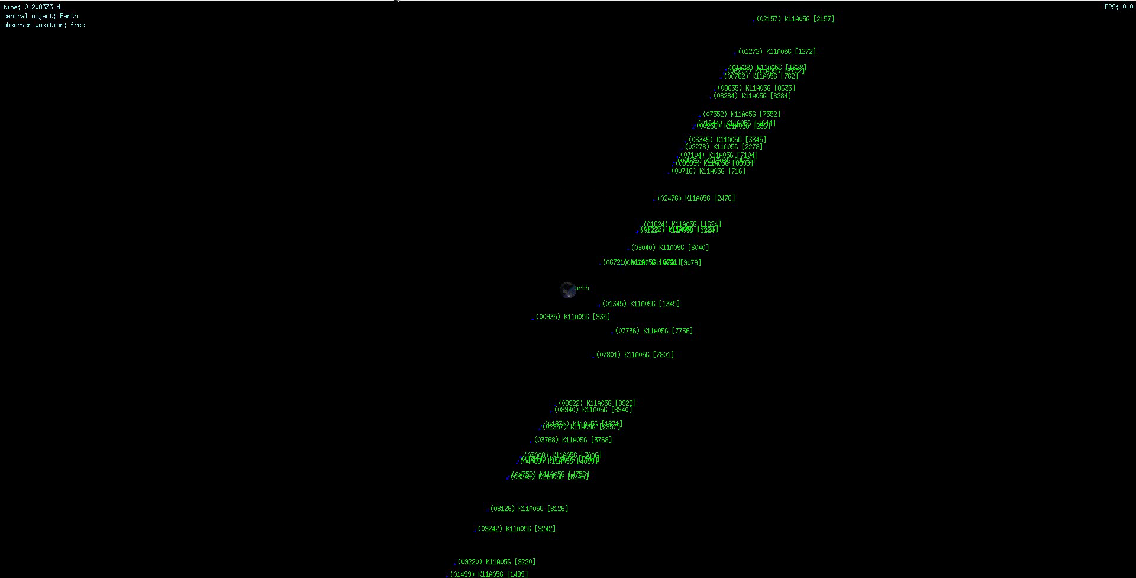
Switch the view to perspective projection and change the observer position from free to the Sun
{"action": "left_click", "coordinate": [515, 2]}
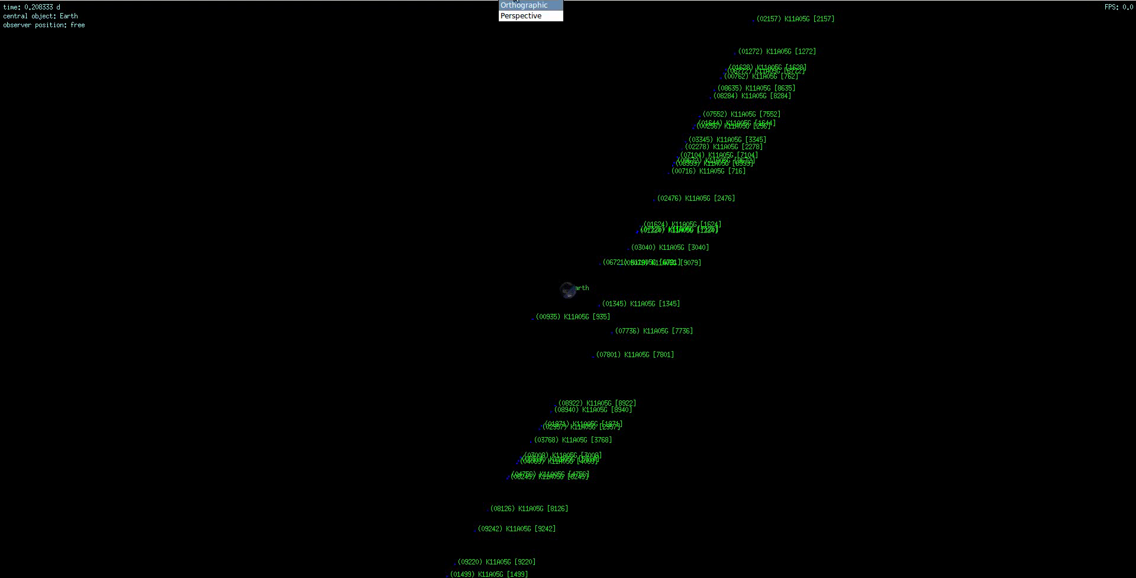
{"action": "left_click", "coordinate": [515, 16]}
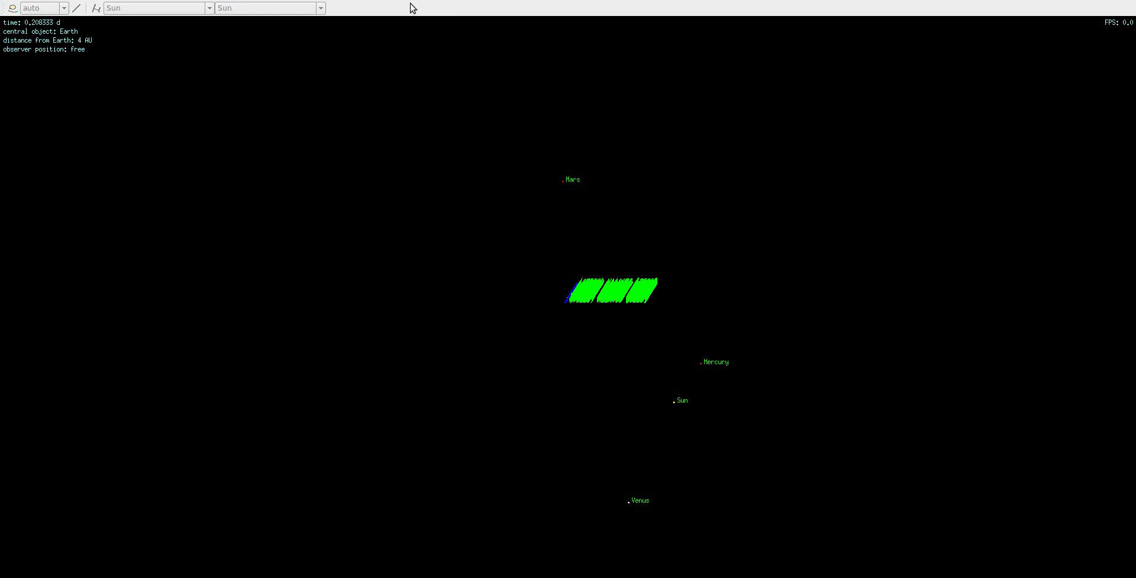
{"action": "left_click", "coordinate": [466, 1]}
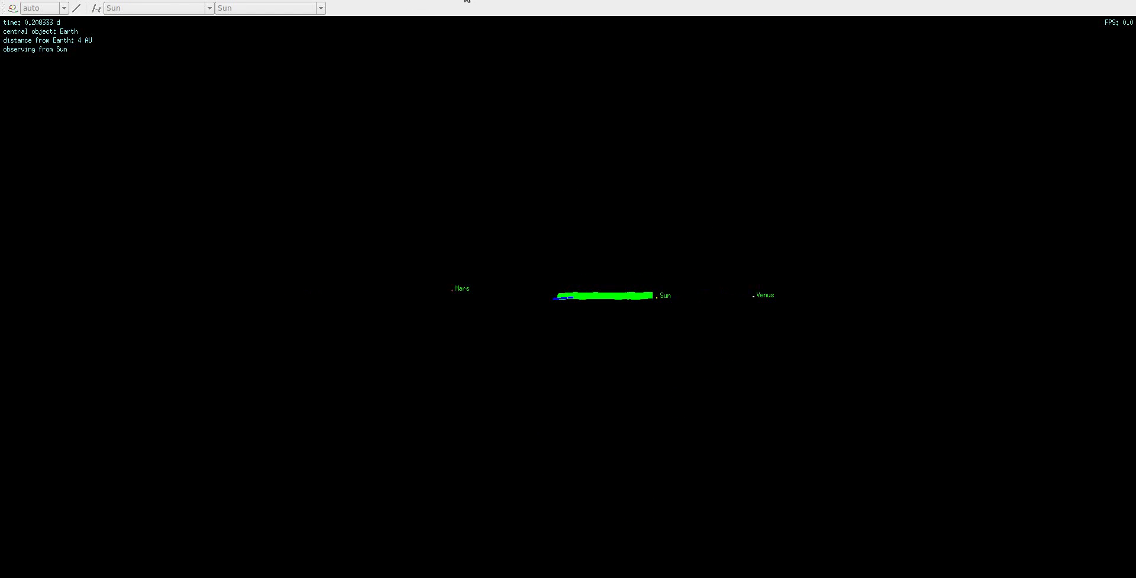
Make (00935) K11A05G [935] the observer position and play the encounter with Earth from 0 d
{"action": "left_click", "coordinate": [467, 2]}
{"action": "left_click_drag", "start_coordinate": [539, 17], "coordinate": [536, 18]}
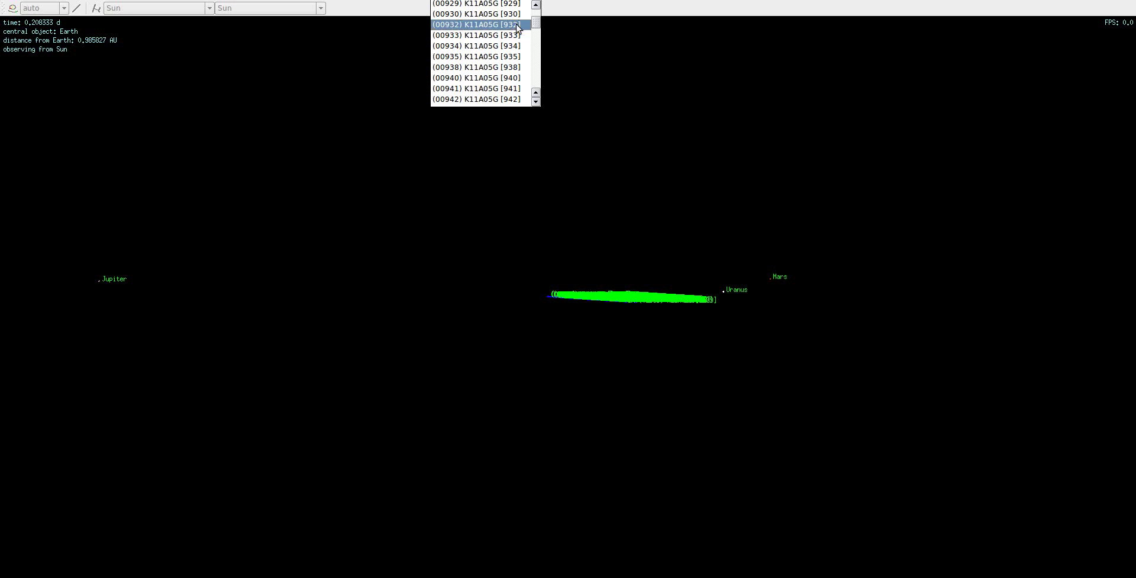
{"action": "left_click", "coordinate": [488, 55]}
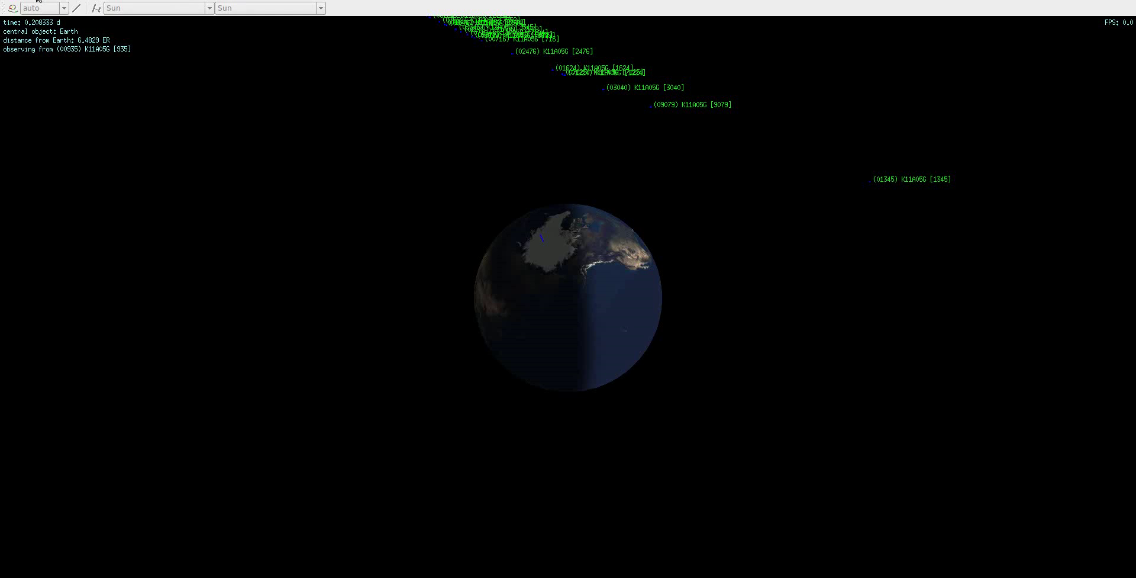
{"action": "left_click", "coordinate": [36, 1]}
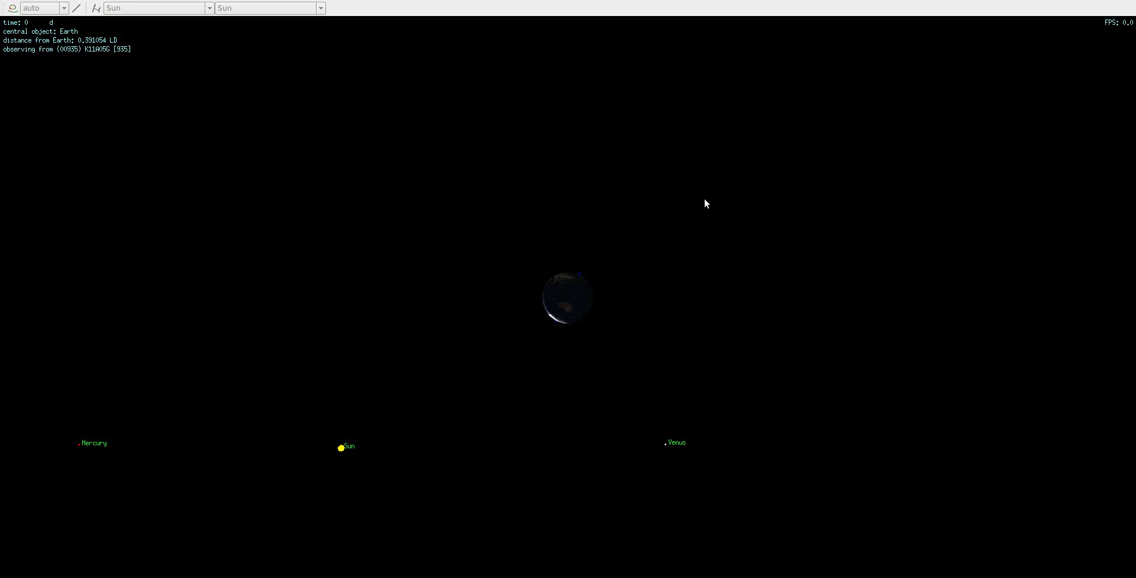
{"action": "key", "text": "space"}
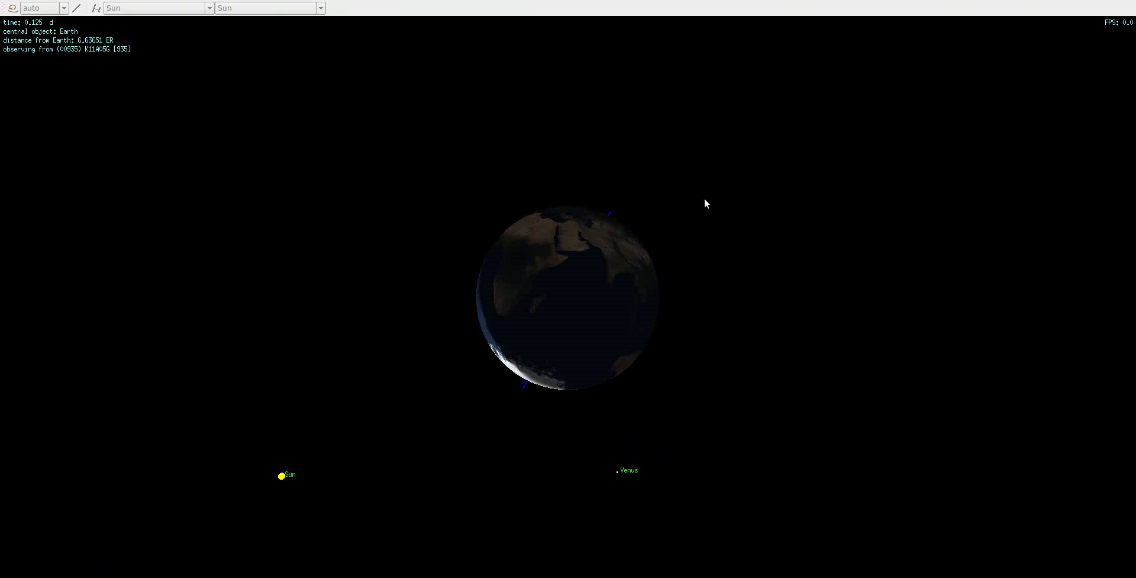
Set the observer position back to free and return to orthographic projection
{"action": "left_click", "coordinate": [425, 0]}
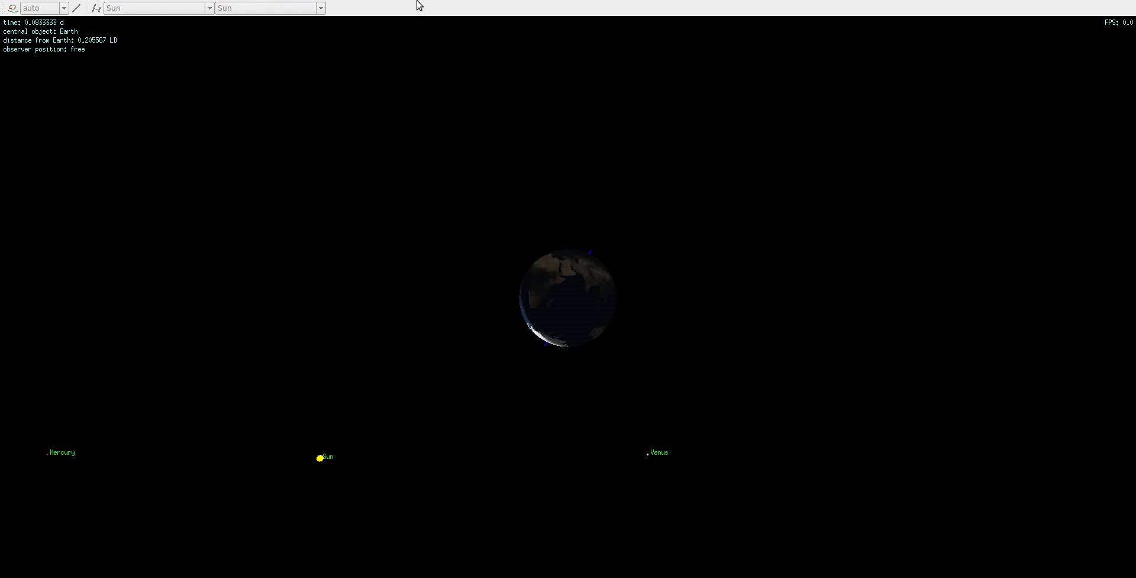
{"action": "left_click", "coordinate": [715, 5]}
{"action": "left_click", "coordinate": [714, 4]}
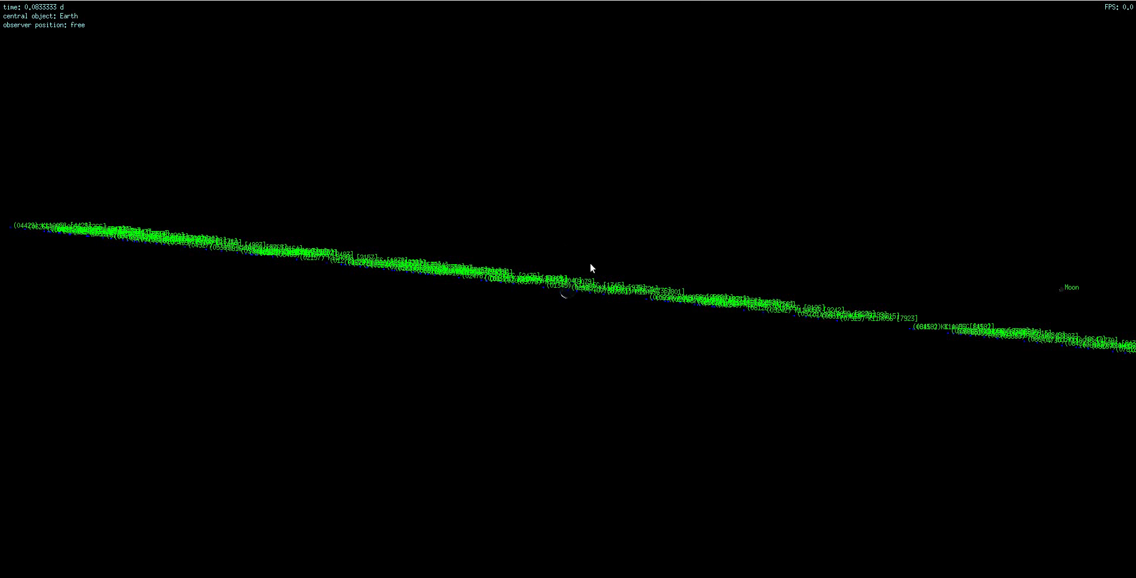
Examine the line of K11A05G objects around Earth from different angles and close up at 0.166667 d
{"action": "left_click_drag", "start_coordinate": [590, 261], "coordinate": [574, 297]}
{"action": "left_click_drag", "start_coordinate": [556, 326], "coordinate": [651, 296]}
{"action": "left_click_drag", "start_coordinate": [580, 386], "coordinate": [518, 378]}
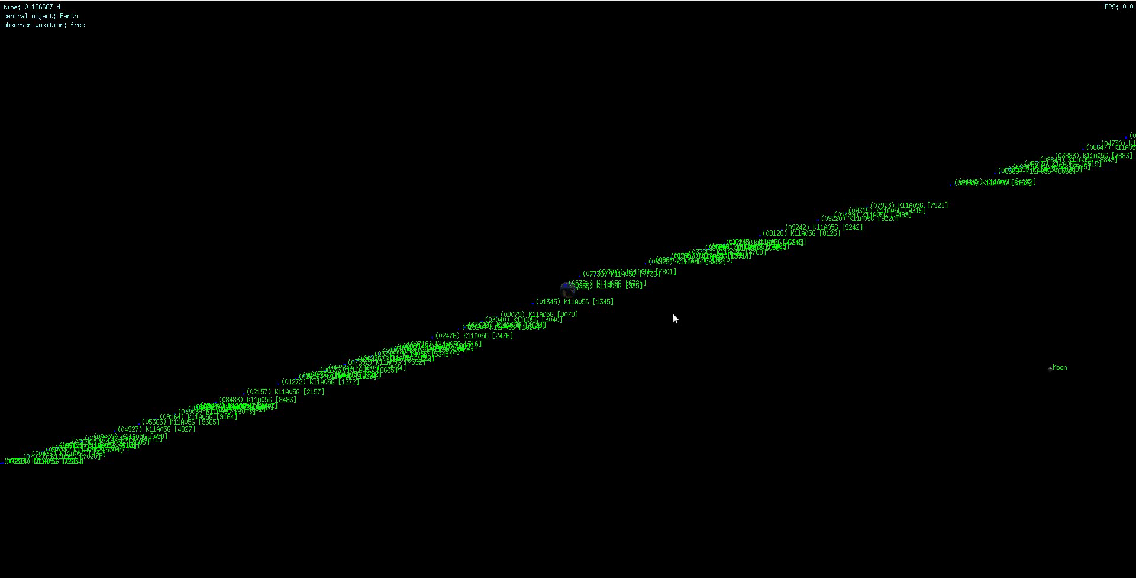
{"action": "left_click_drag", "start_coordinate": [674, 319], "coordinate": [646, 313]}
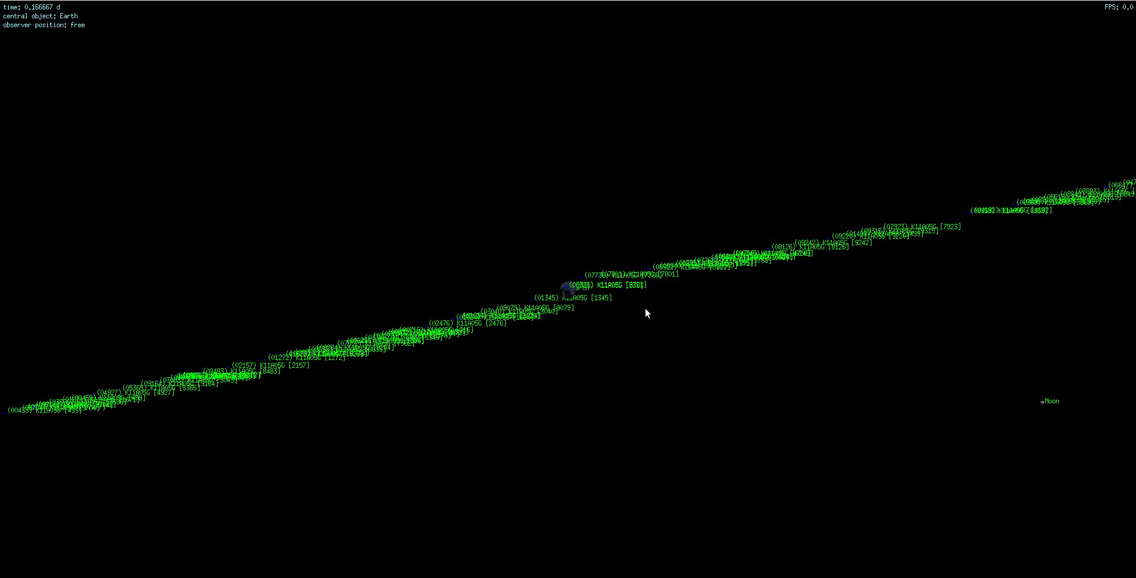
{"action": "scroll", "coordinate": [645, 309], "scroll_direction": "up", "scroll_amount": 10}
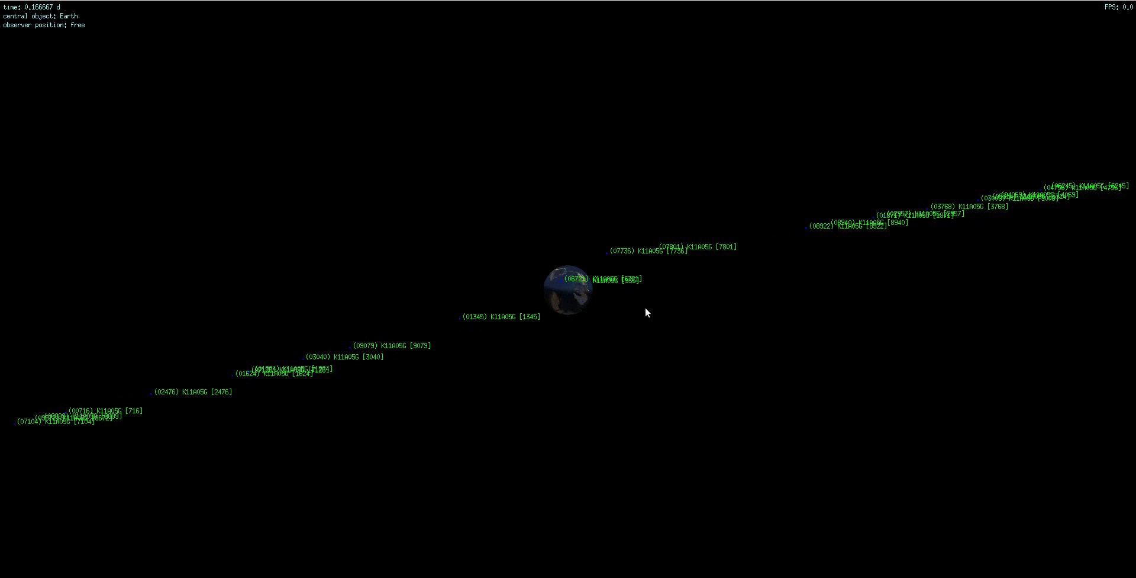
{"action": "scroll", "coordinate": [646, 308], "scroll_direction": "up", "scroll_amount": 10}
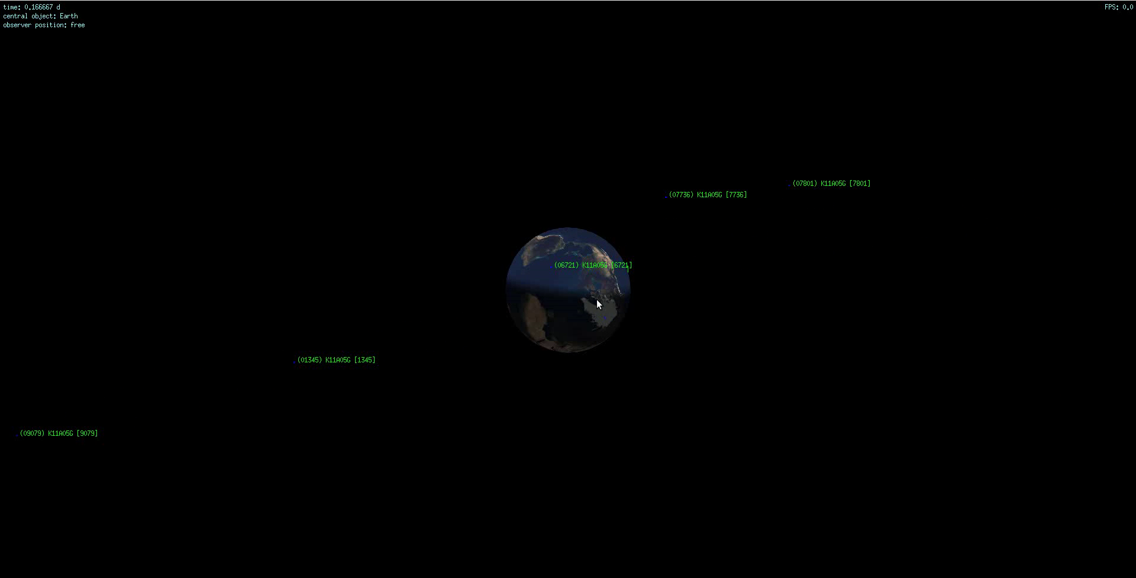
{"action": "left_click_drag", "start_coordinate": [596, 301], "coordinate": [673, 247]}
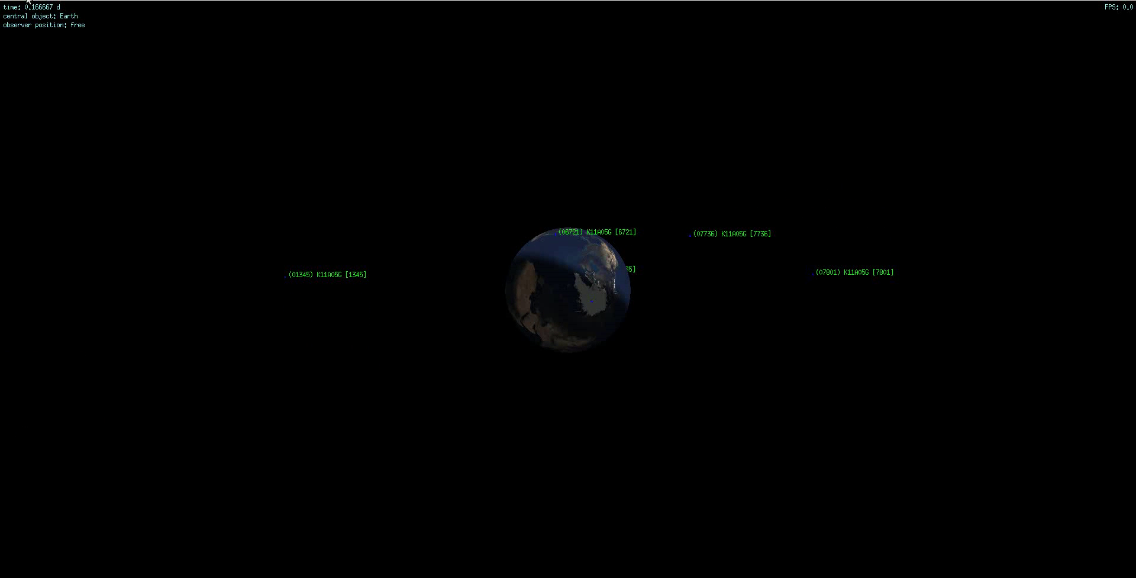
Step the time back and forth between 0.125 d and 0.208333 d to compare the nearest objects' deflection around Earth
{"action": "left_click", "coordinate": [31, 1]}
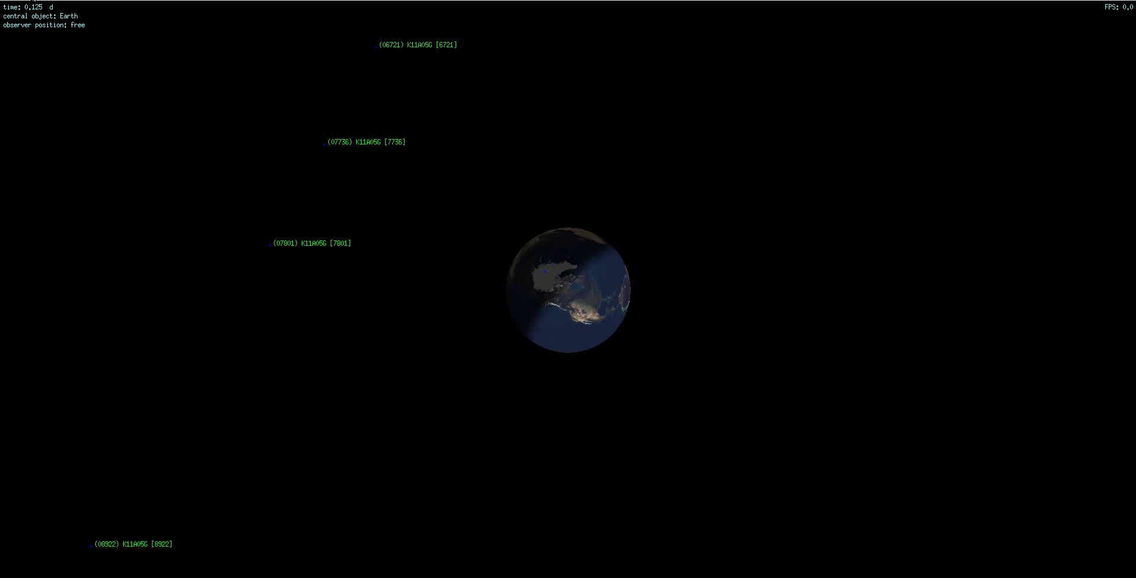
{"action": "key", "text": "Right"}
{"action": "key", "text": "Right"}
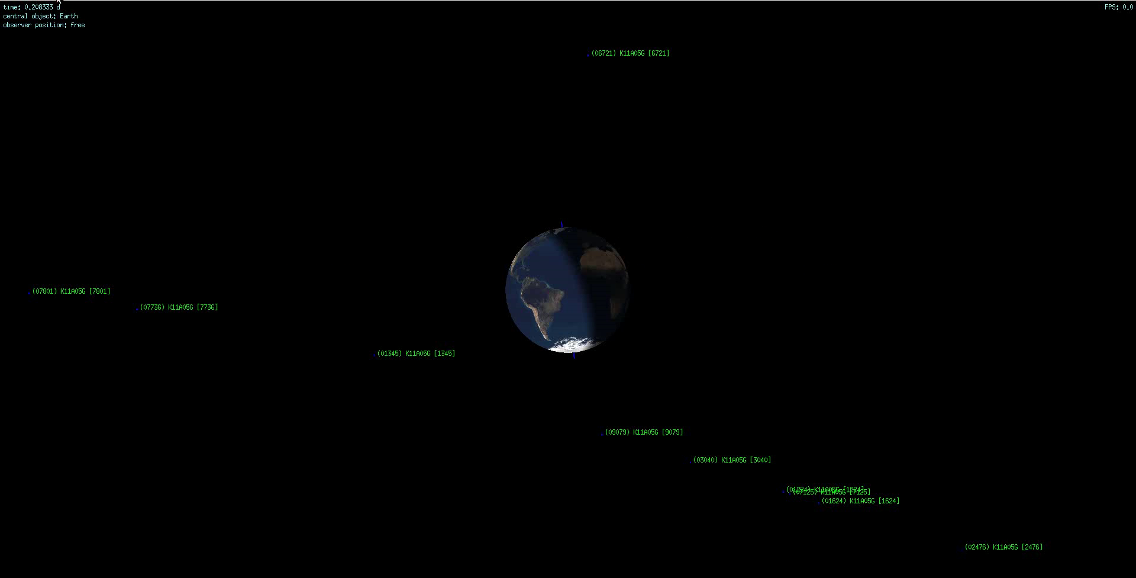
{"action": "left_click_drag", "start_coordinate": [378, 0], "coordinate": [406, 29]}
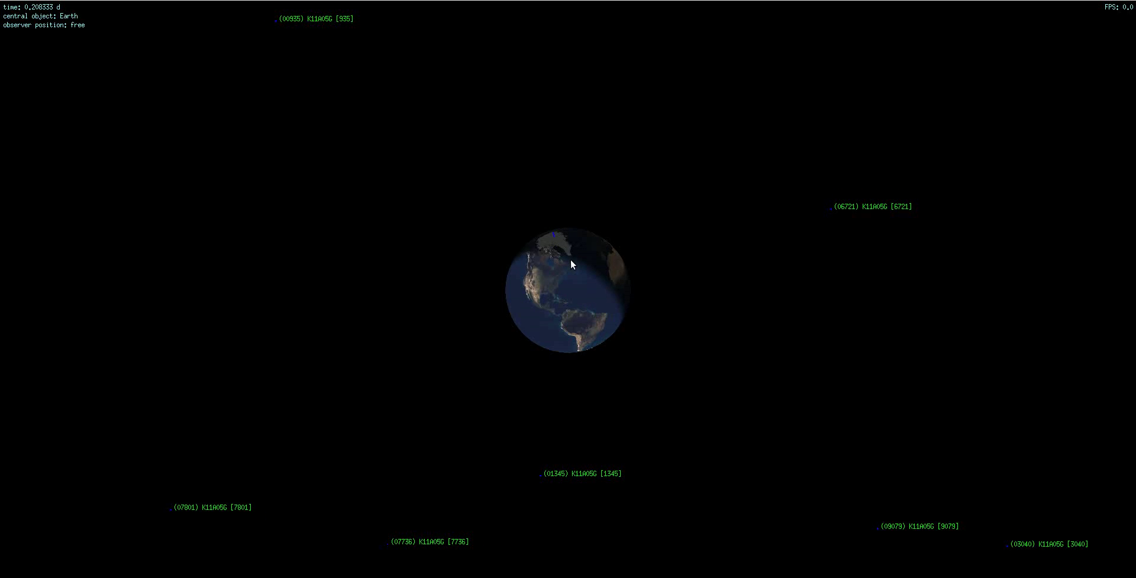
{"action": "key", "text": "Left"}
{"action": "key", "text": "Left"}
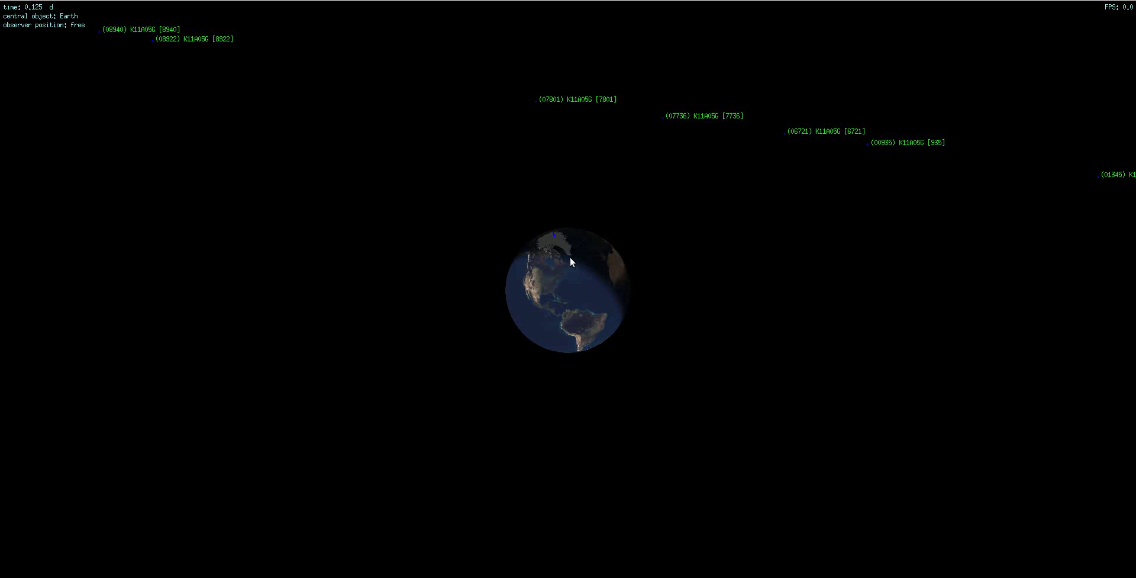
{"action": "key", "text": "Right"}
{"action": "key", "text": "Right"}
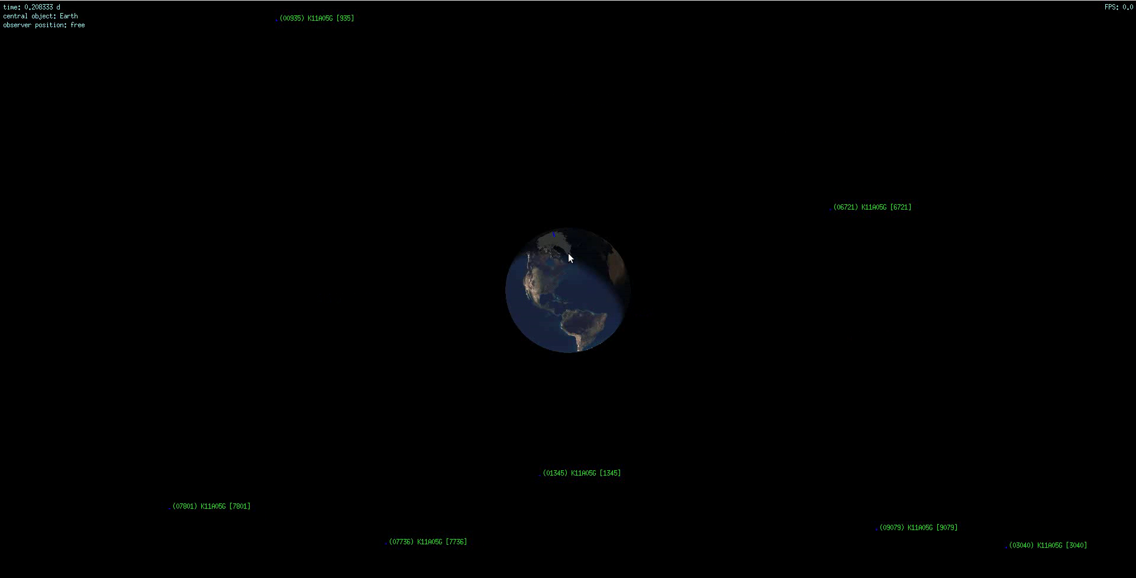
{"action": "key", "text": "Left"}
{"action": "key", "text": "Left"}
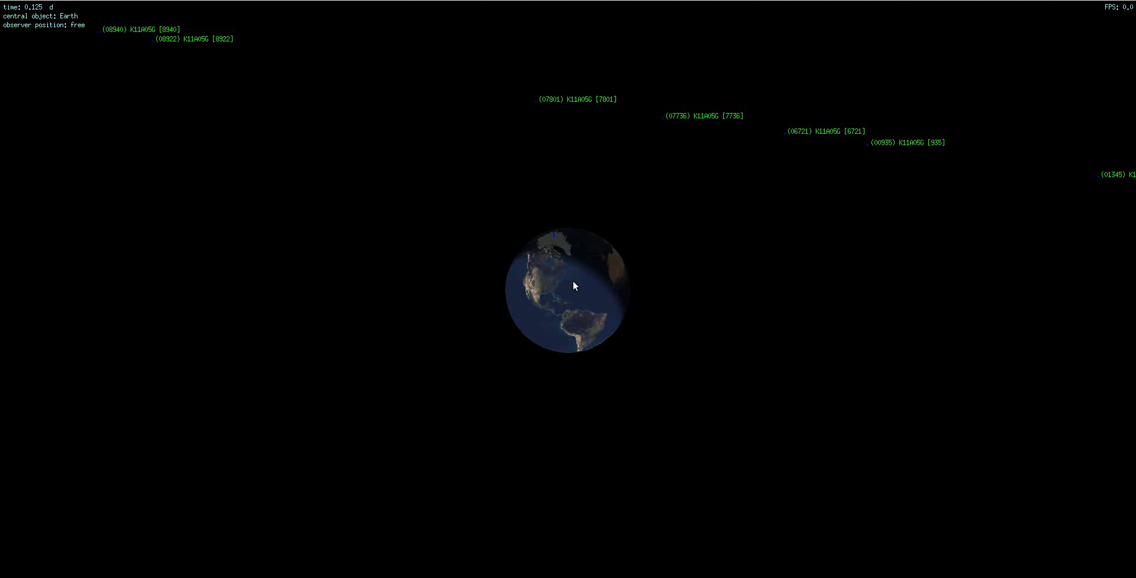
View the close pass edge-on and from other angles while moving the time, ending at 0.0833333 d
{"action": "left_click_drag", "start_coordinate": [570, 237], "coordinate": [577, 116]}
{"action": "left_click_drag", "start_coordinate": [554, 280], "coordinate": [565, 247]}
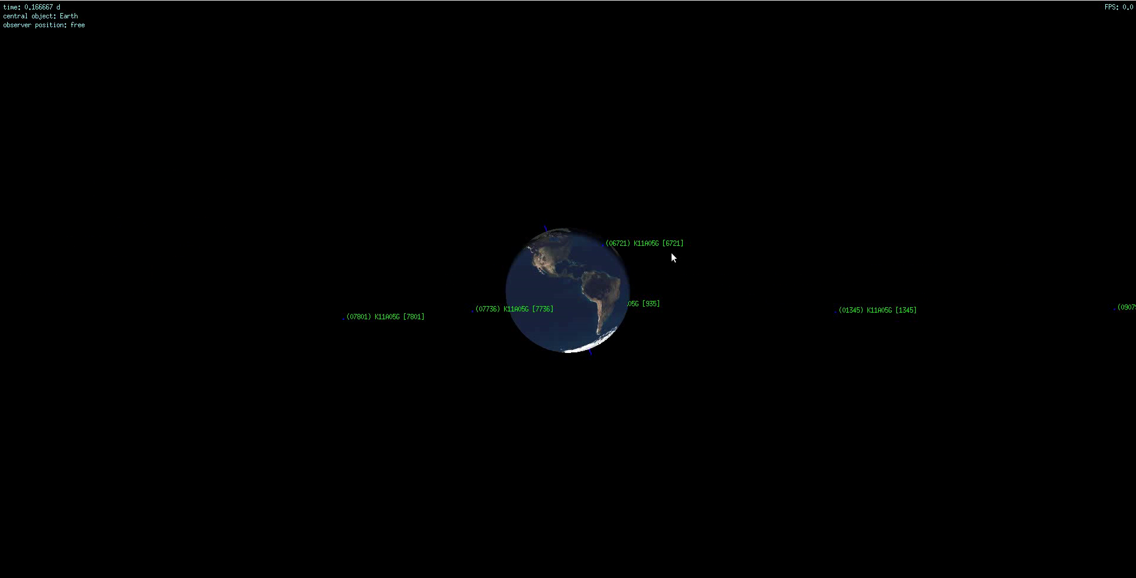
{"action": "key", "text": "minus"}
{"action": "key", "text": "minus"}
{"action": "key", "text": "minus"}
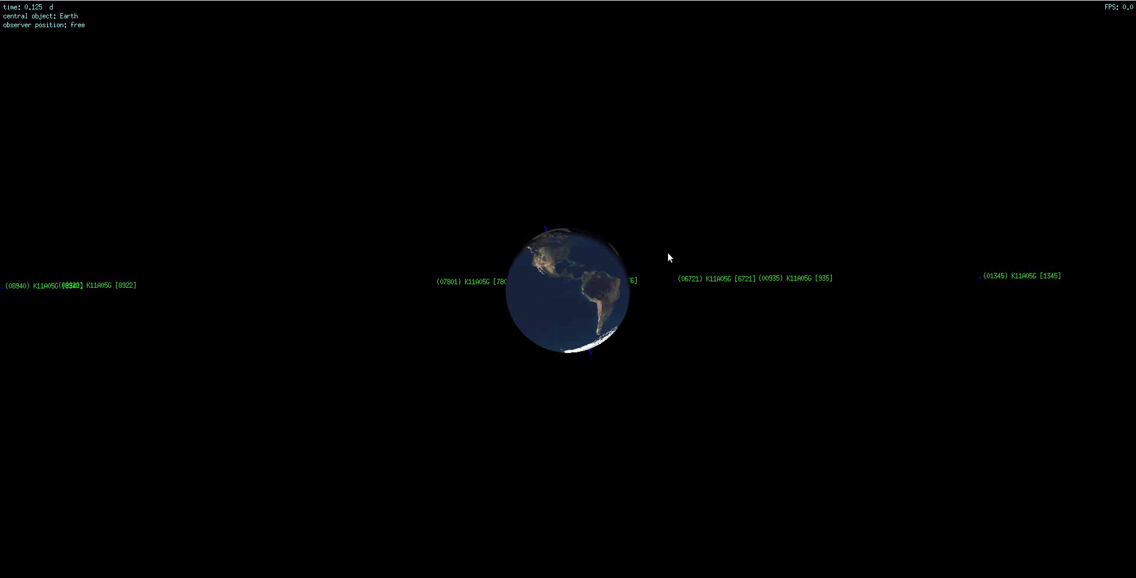
{"action": "left_click_drag", "start_coordinate": [609, 276], "coordinate": [735, 290]}
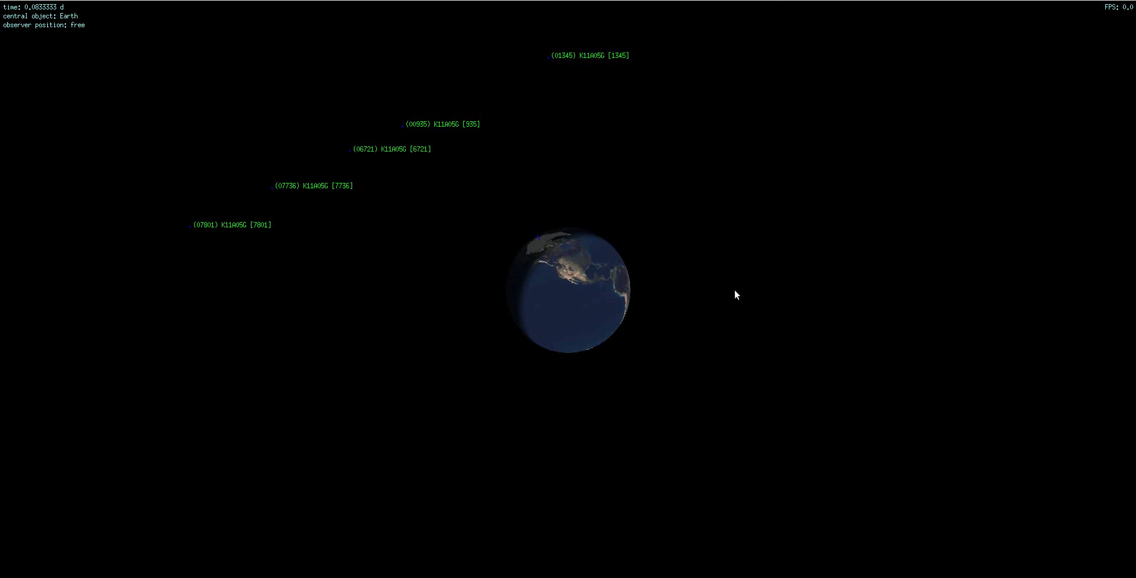
Advance the time to 0.208333 d and return it to 0.0833333 d to watch the nearest objects pass Earth
{"action": "key", "text": "plus"}
{"action": "key", "text": "plus"}
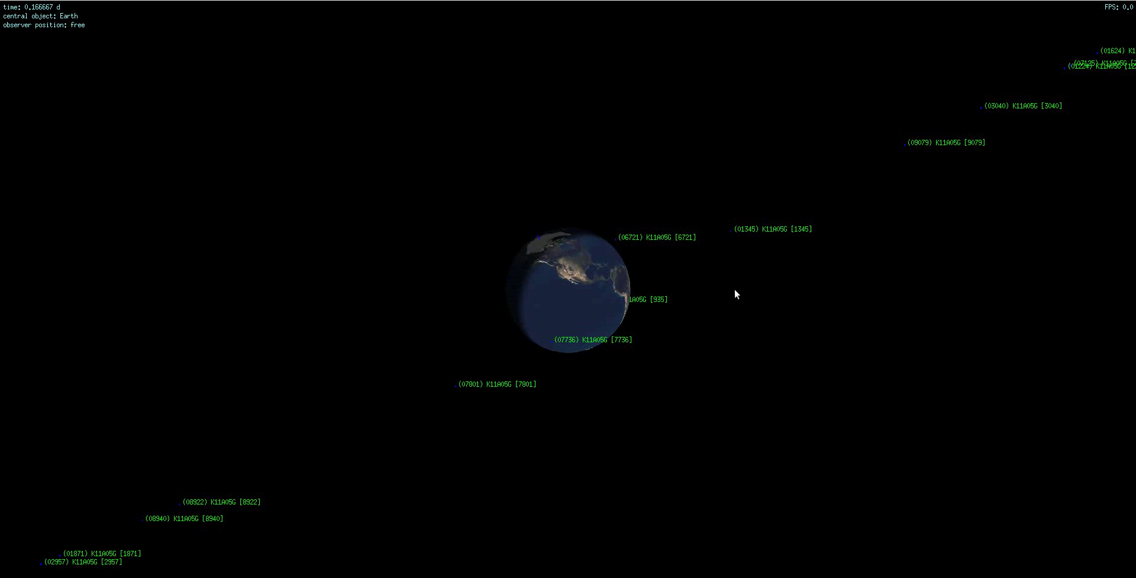
{"action": "key", "text": "plus"}
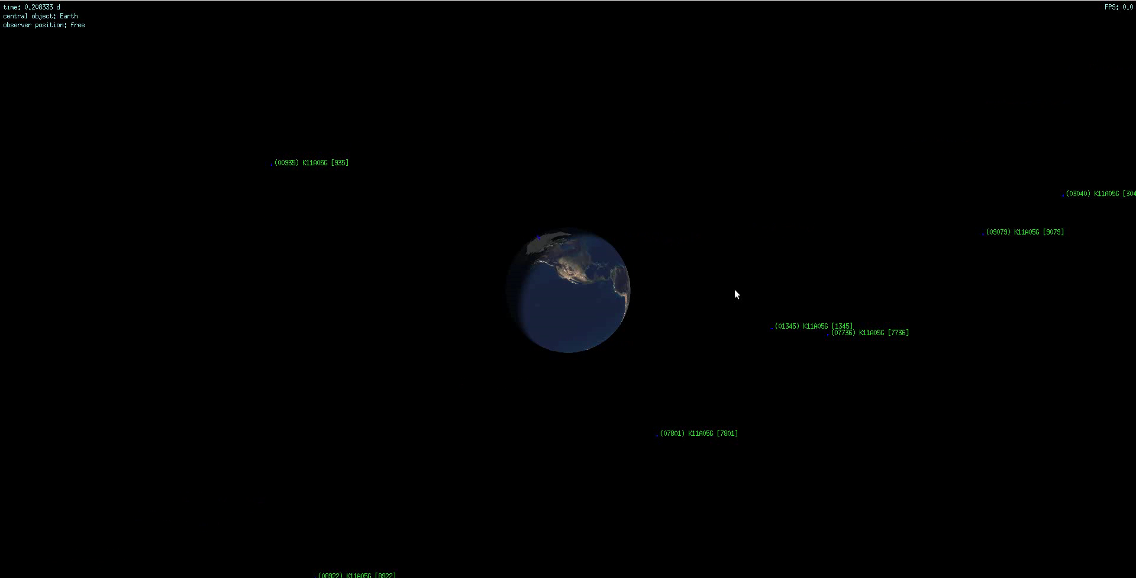
{"action": "key", "text": "minus"}
{"action": "key", "text": "minus"}
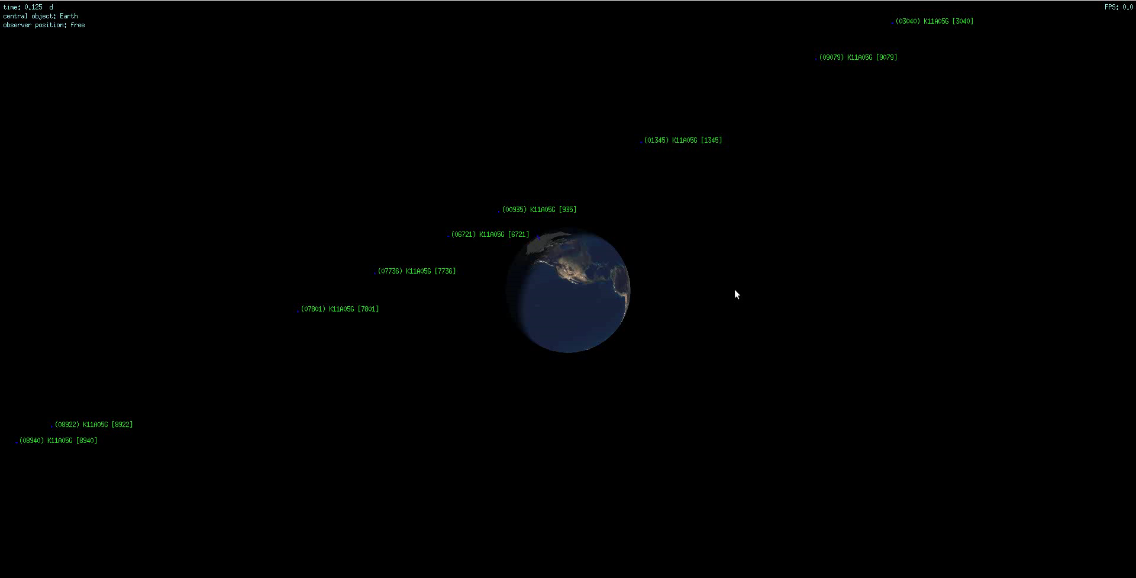
{"action": "key", "text": "minus"}
Examine the line of K11A05G objects relative to Earth and the Moon at 0.0833333 d, from near and far and from another angle
{"action": "scroll", "coordinate": [630, 258], "scroll_direction": "up", "scroll_amount": 3}
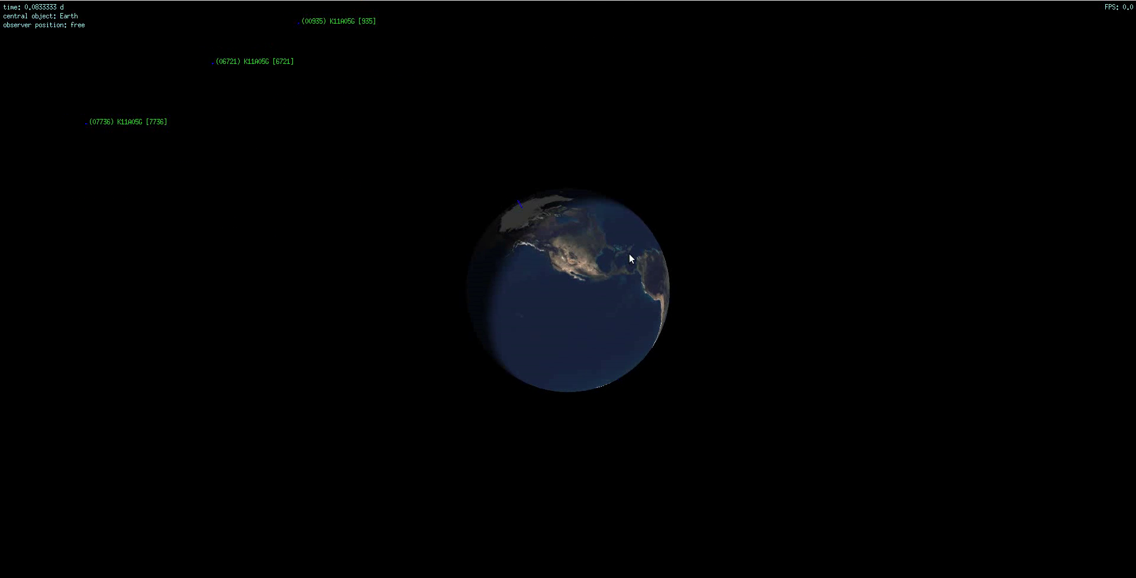
{"action": "scroll", "coordinate": [630, 259], "scroll_direction": "down", "scroll_amount": 10}
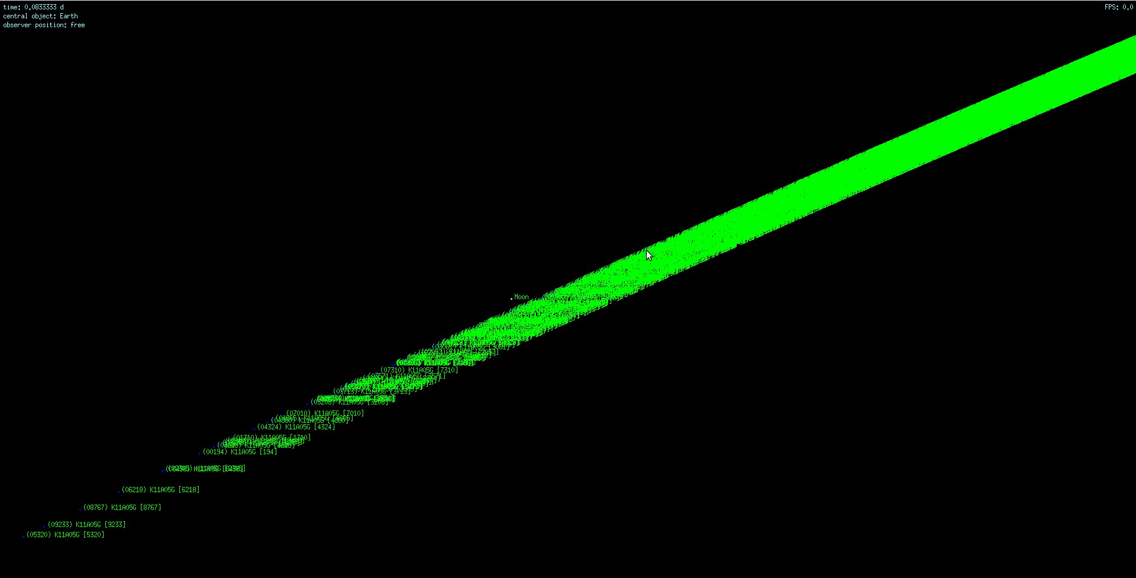
{"action": "left_click_drag", "start_coordinate": [577, 279], "coordinate": [533, 308]}
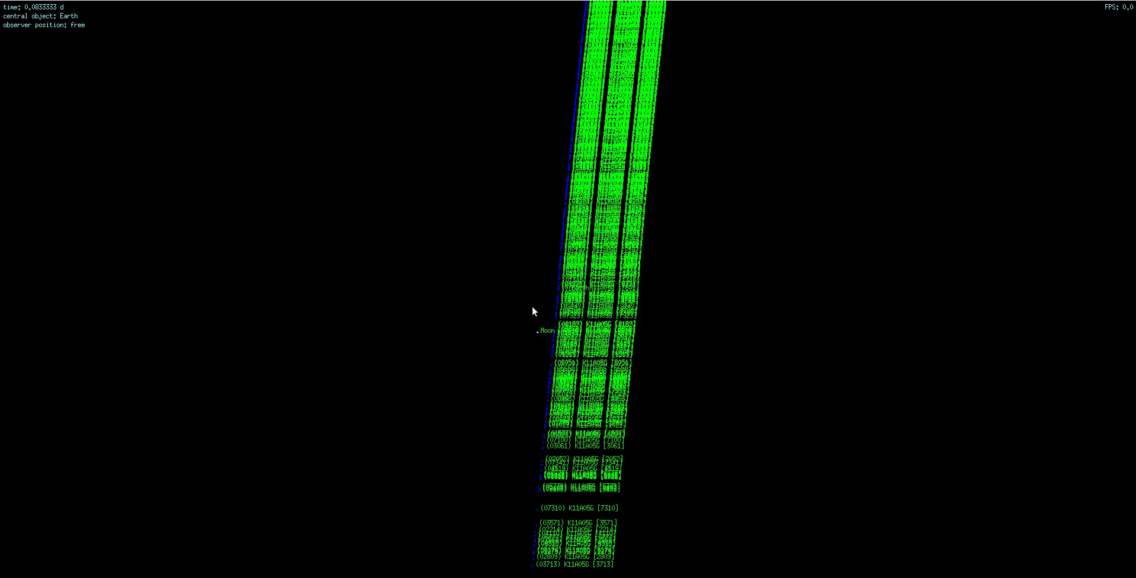
{"action": "scroll", "coordinate": [559, 318], "scroll_direction": "down", "scroll_amount": 1}
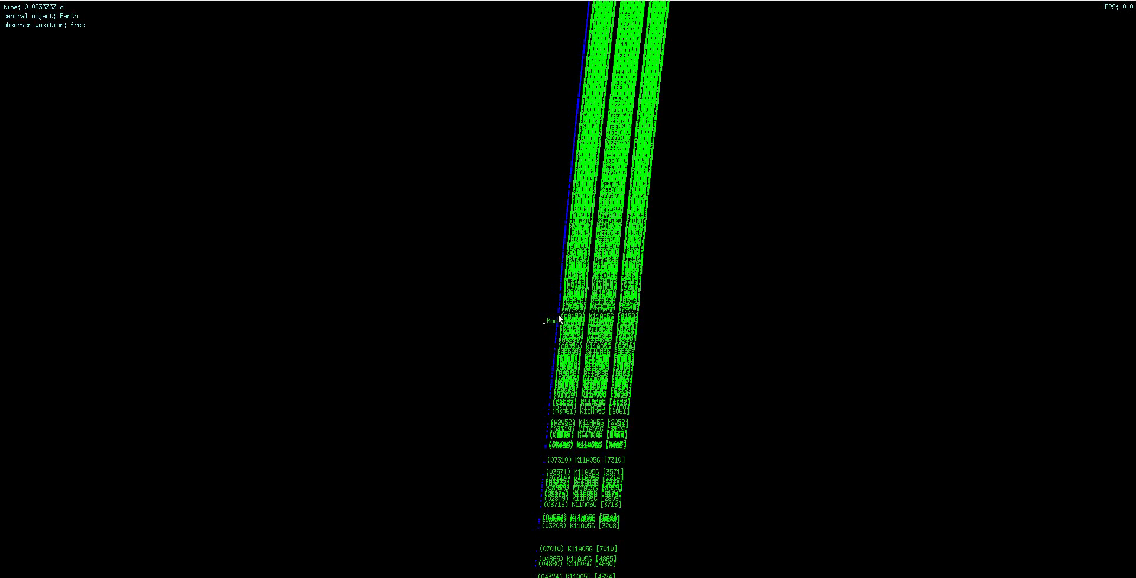
{"action": "scroll", "coordinate": [557, 314], "scroll_direction": "up", "scroll_amount": 8}
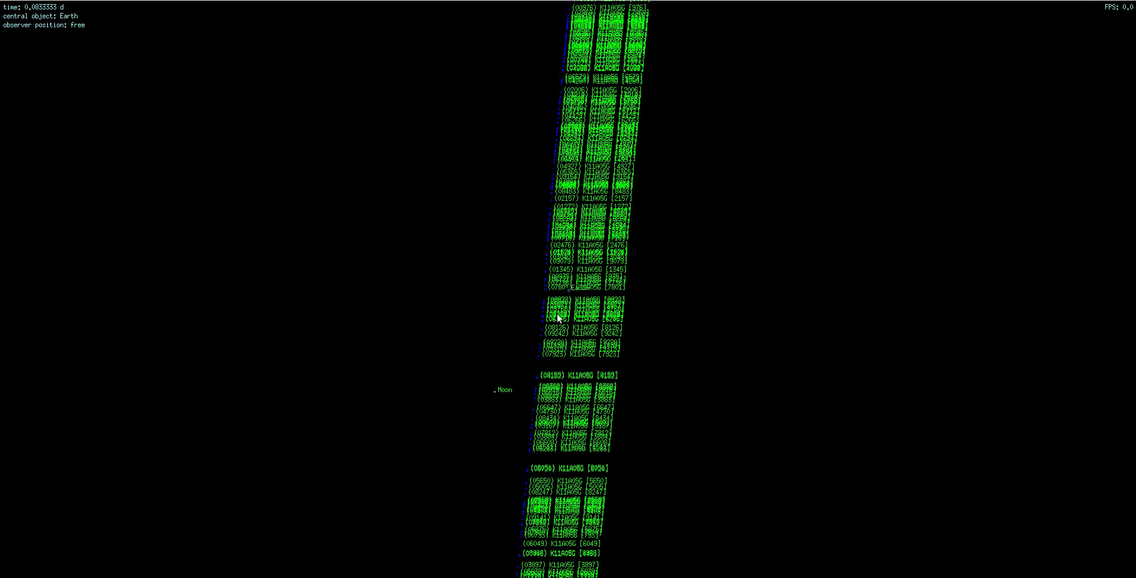
{"action": "scroll", "coordinate": [558, 316], "scroll_direction": "up", "scroll_amount": 5}
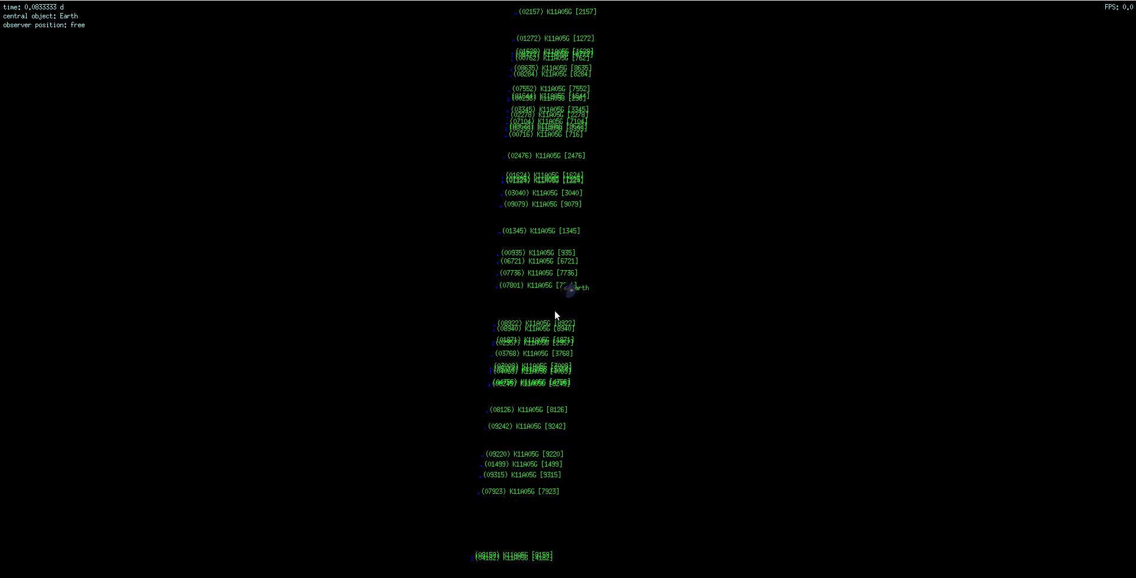
{"action": "scroll", "coordinate": [554, 314], "scroll_direction": "up", "scroll_amount": 2}
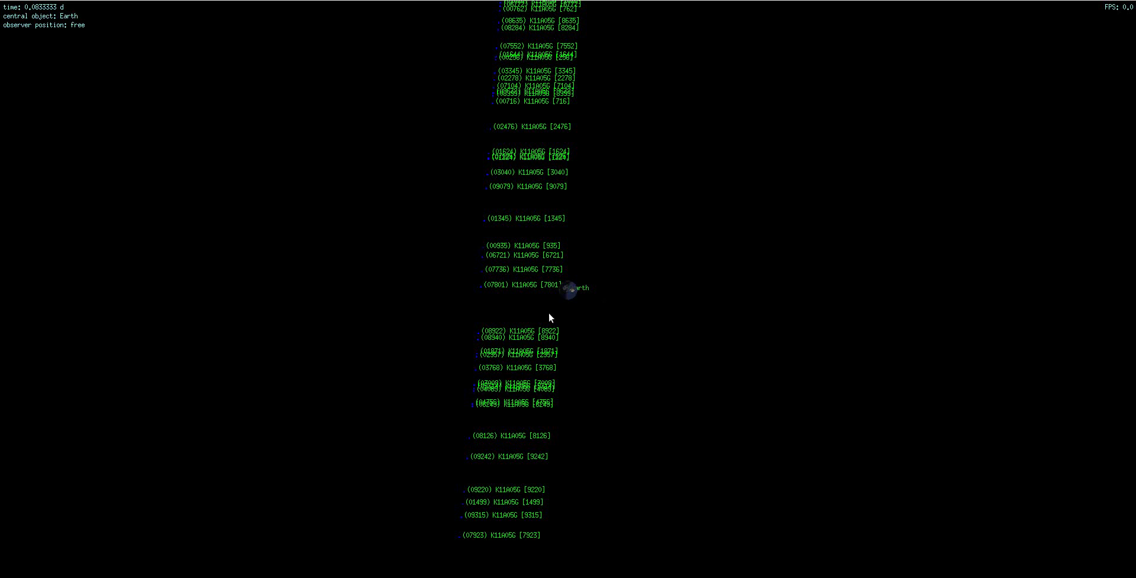
Move the time back to 0 d, forward to 0.333333 d and back to 0.125 d to follow the line past Earth
{"action": "left_click_drag", "start_coordinate": [549, 313], "coordinate": [538, 312]}
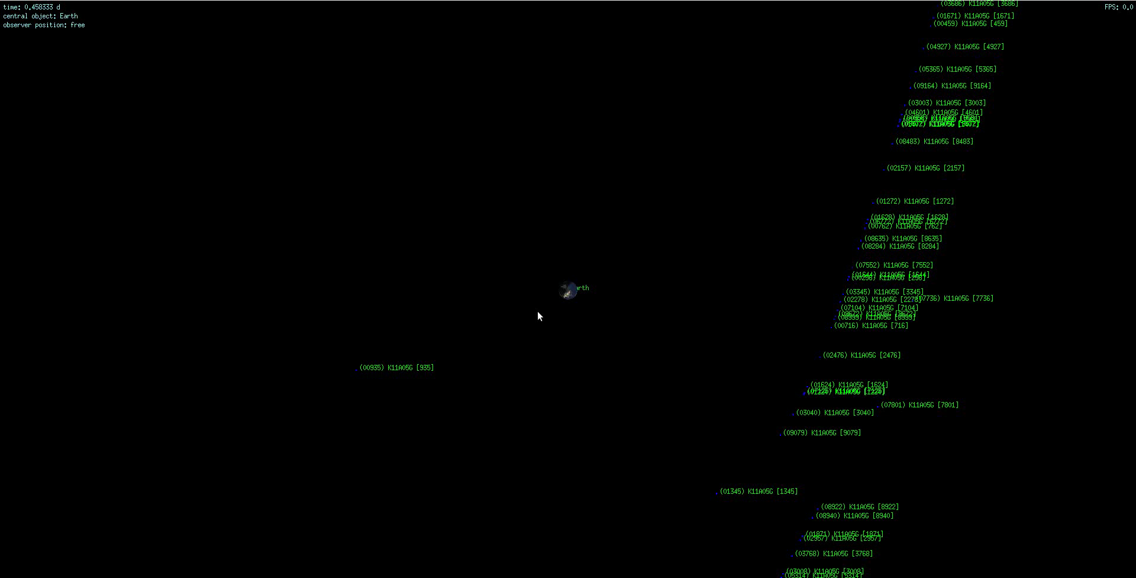
{"action": "key", "text": "Left"}
{"action": "key", "text": "Left"}
{"action": "key", "text": "Left"}
{"action": "key", "text": "Left"}
{"action": "key", "text": "Left"}
{"action": "key", "text": "Left"}
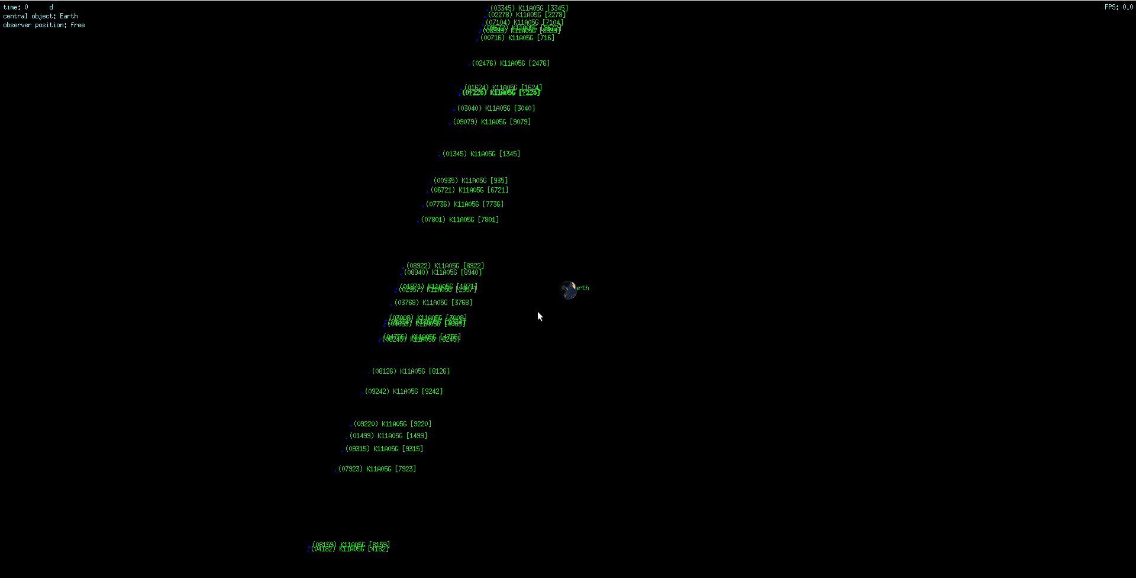
{"action": "key", "text": "Right"}
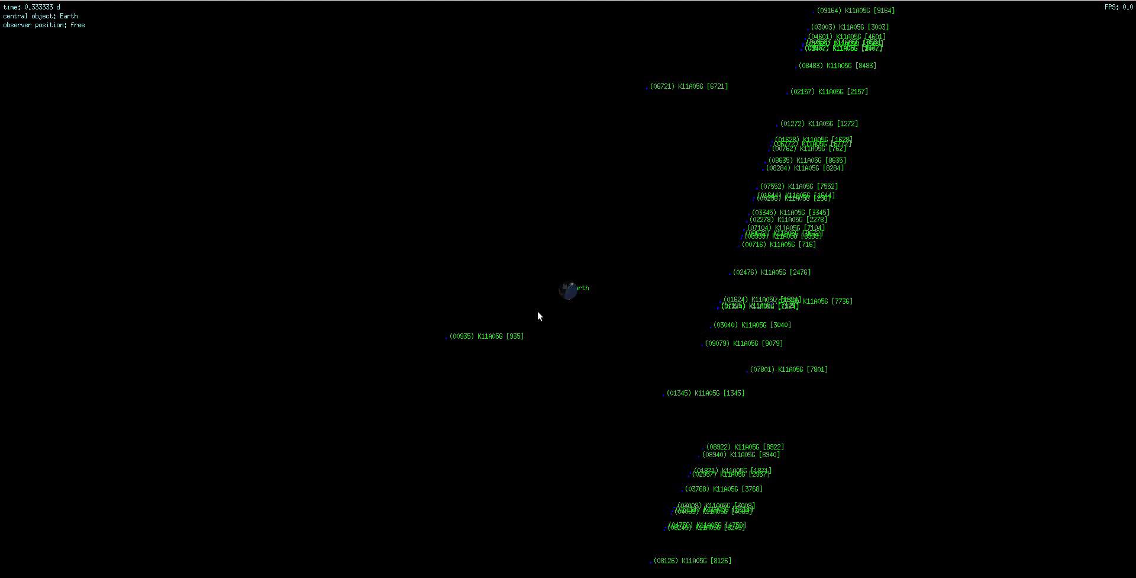
{"action": "key", "text": "Left"}
{"action": "key", "text": "Left"}
{"action": "key", "text": "Left"}
{"action": "key", "text": "Left"}
{"action": "key", "text": "Left"}
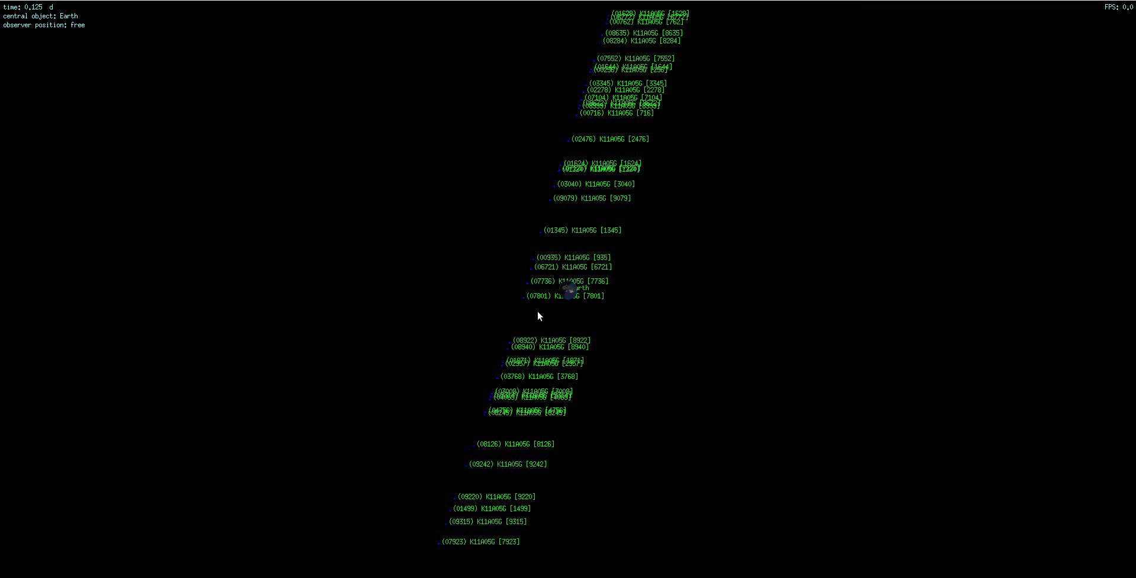
Advance the time to 0.375 d and step back to 0.25 d to examine the nearest objects' paths after passing Earth
{"action": "key", "text": "Right"}
{"action": "key", "text": "Right"}
{"action": "key", "text": "Right"}
{"action": "key", "text": "Right"}
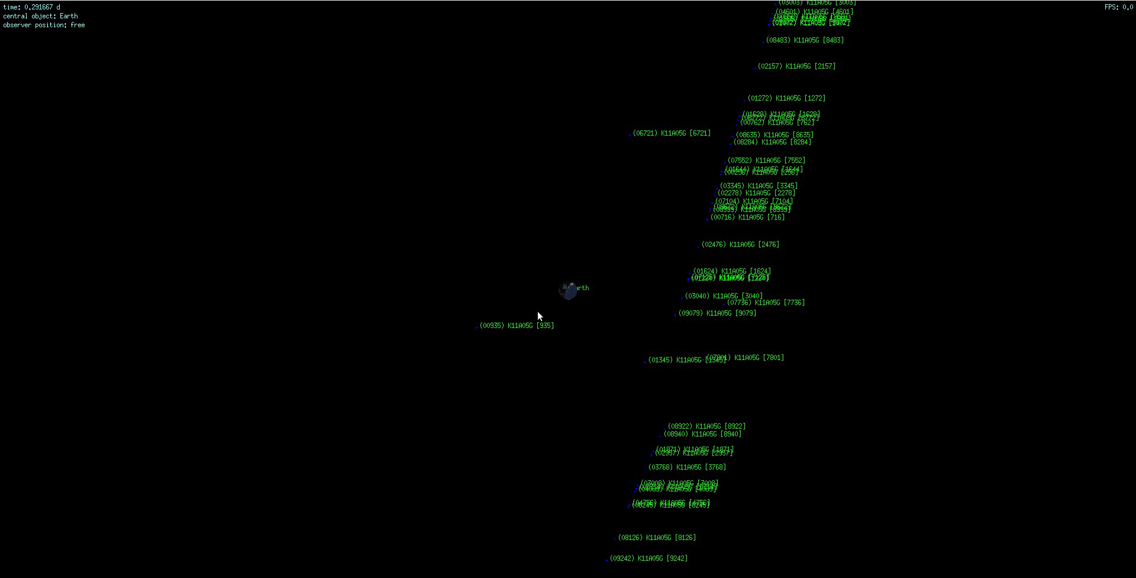
{"action": "key", "text": "Right"}
{"action": "key", "text": "Right"}
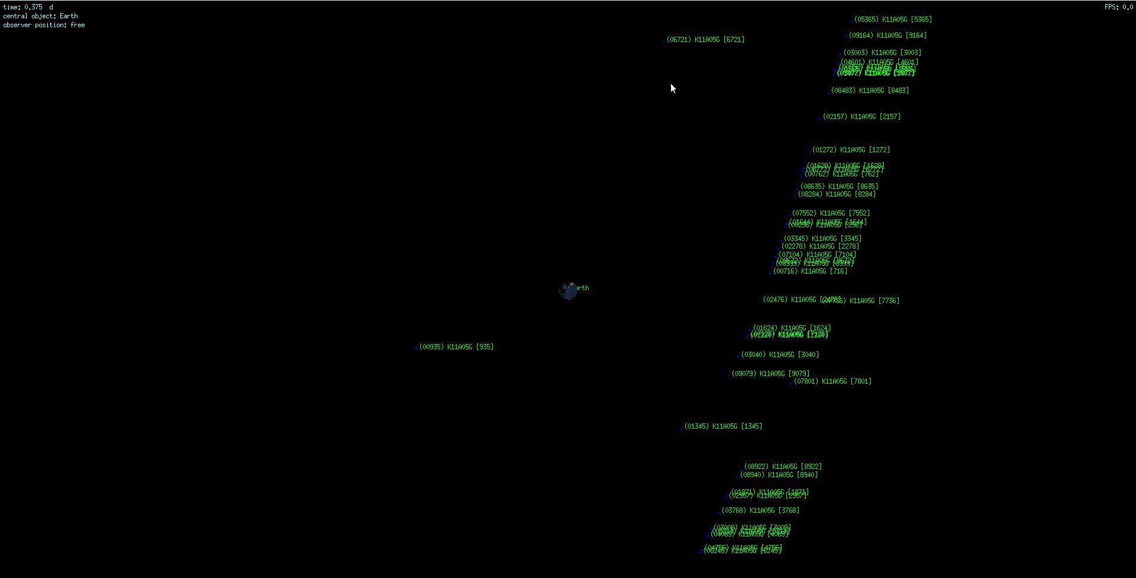
{"action": "key", "text": "Left"}
{"action": "key", "text": "Left"}
{"action": "key", "text": "Left"}
{"action": "key", "text": "Left"}
{"action": "key", "text": "Left"}
{"action": "key", "text": "Left"}
{"action": "key", "text": "Left"}
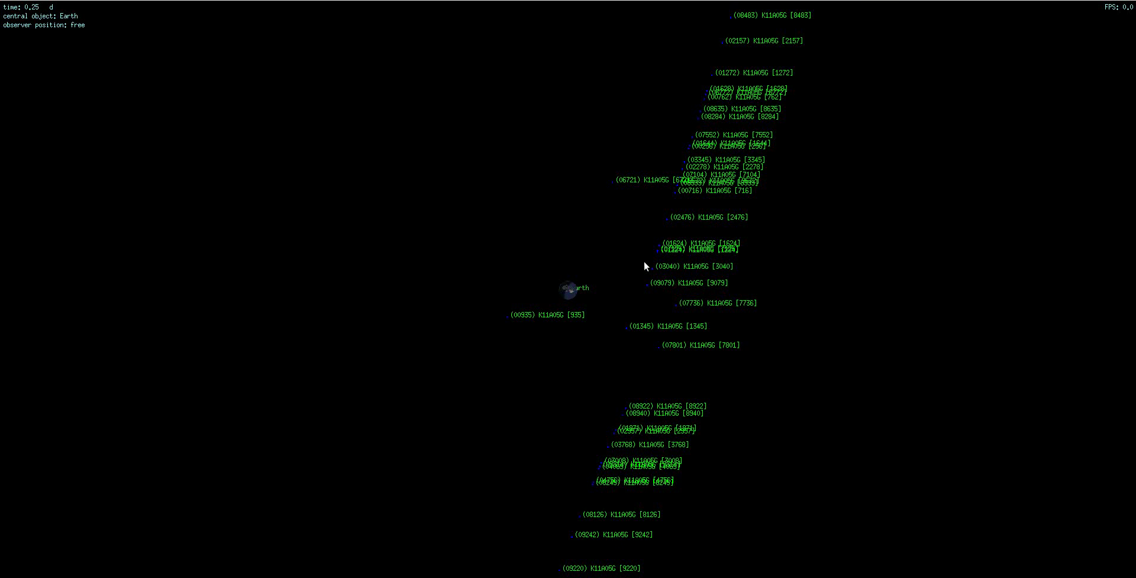
Replay the encounter from 0.0416667 d to 0.375 d, and return the time to 0.125 d
{"action": "key", "text": "Right"}
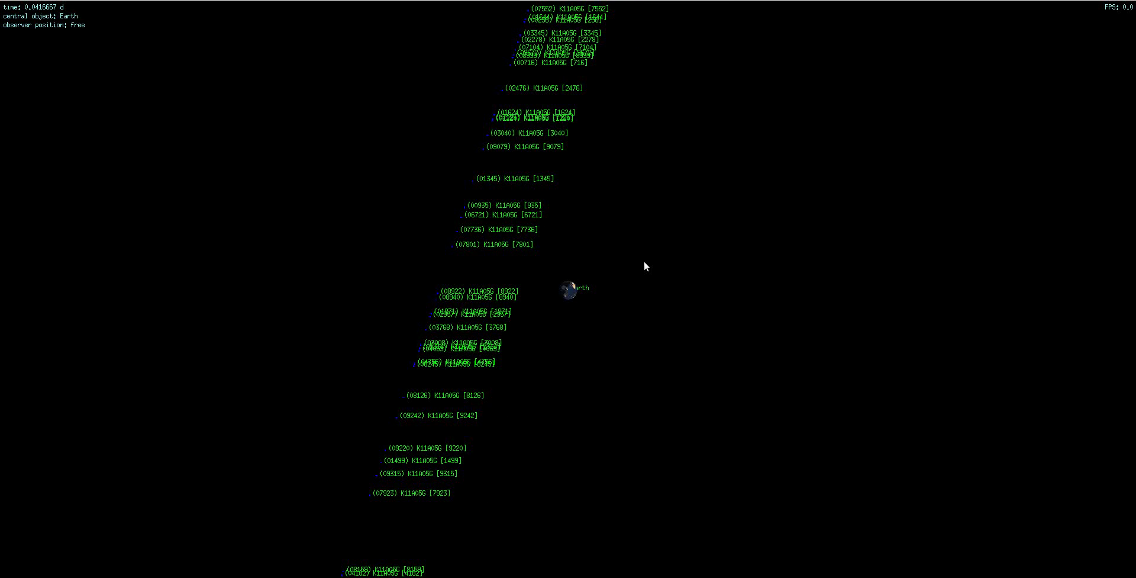
{"action": "key", "text": "Right"}
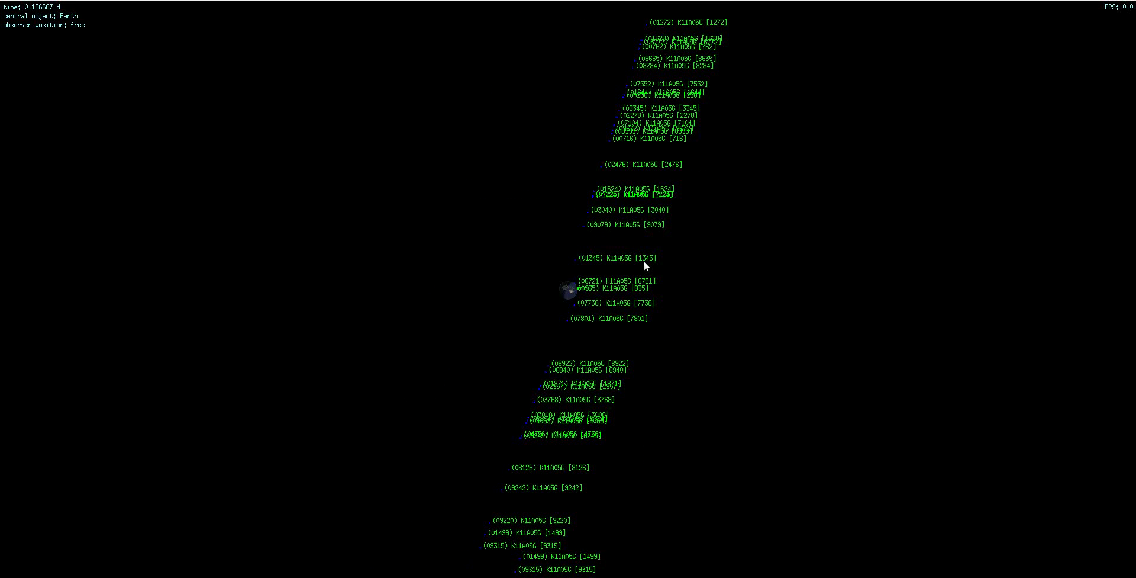
{"action": "key", "text": "Right"}
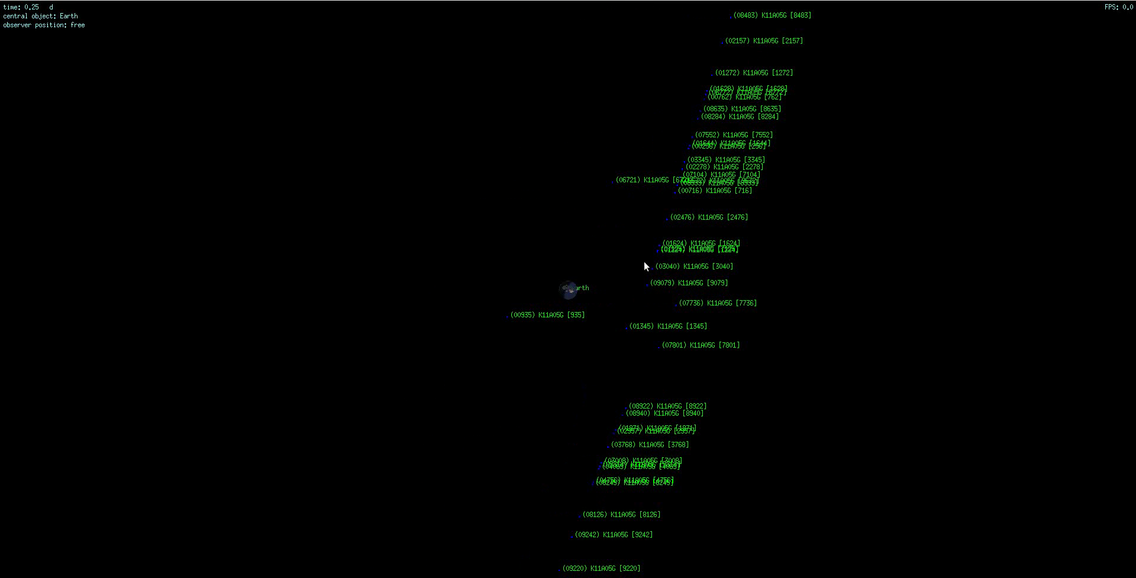
{"action": "key", "text": "Right"}
{"action": "key", "text": "Right"}
{"action": "key", "text": "Right"}
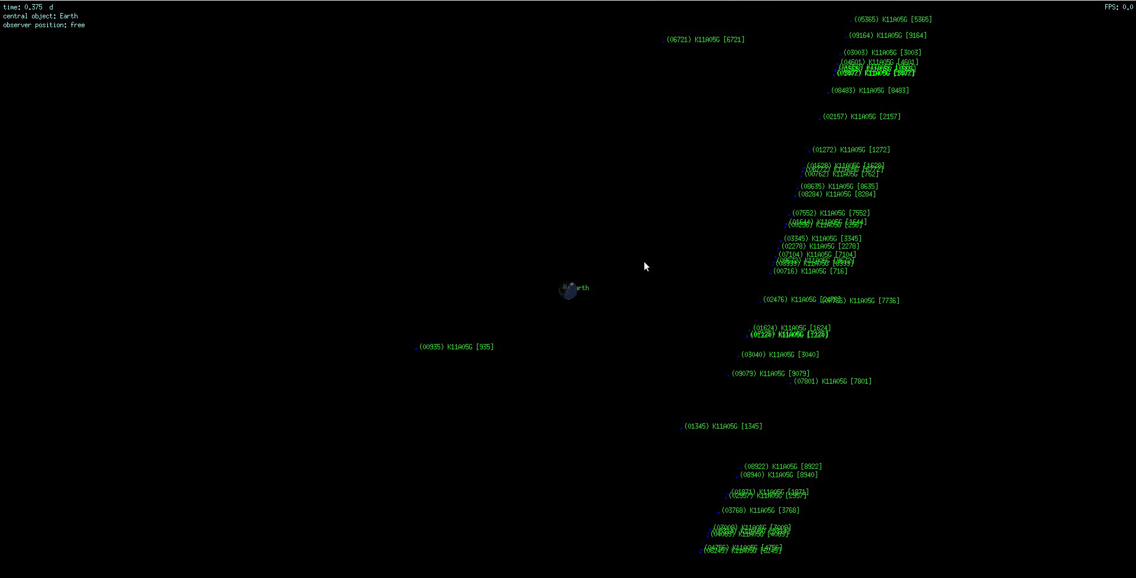
{"action": "key", "text": "Left"}
{"action": "key", "text": "Left"}
{"action": "key", "text": "Left"}
{"action": "key", "text": "Left"}
{"action": "key", "text": "Left"}
{"action": "key", "text": "Left"}
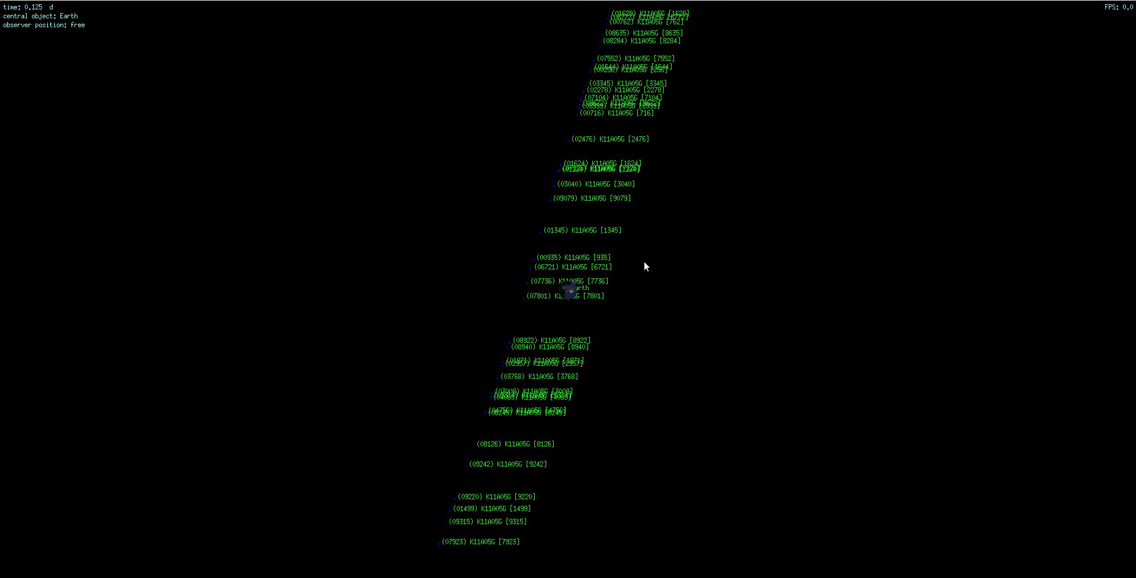
Return the time to 0 d and view the approaching objects and Earth closer and from another angle
{"action": "key", "text": "Left"}
{"action": "key", "text": "Left"}
{"action": "scroll", "coordinate": [636, 257], "scroll_direction": "up", "scroll_amount": 6}
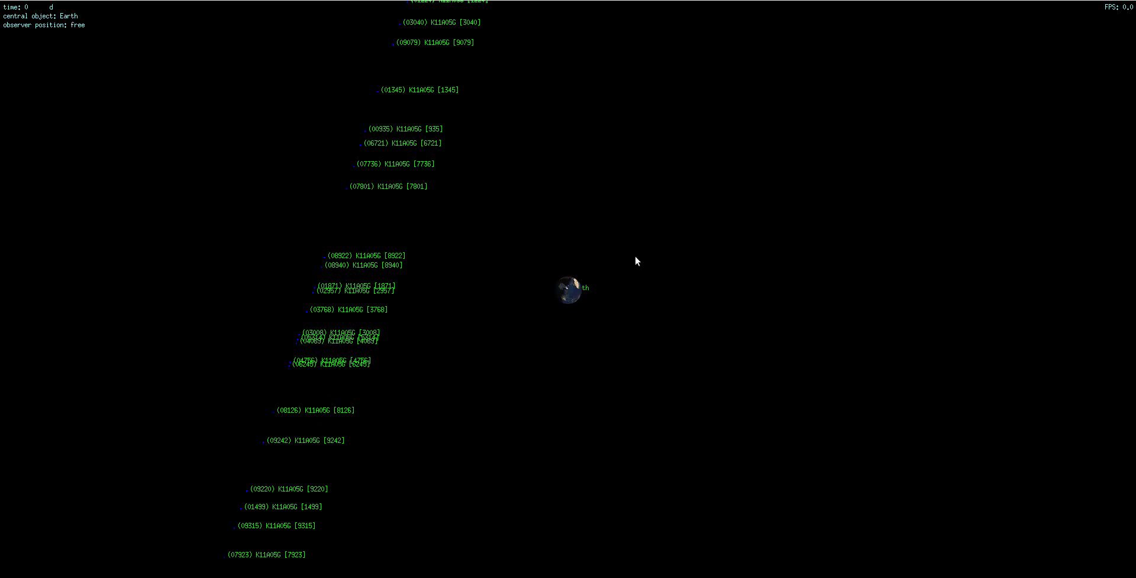
{"action": "mouse_move", "coordinate": [555, 268]}
{"action": "left_mouse_down"}
{"action": "mouse_move", "coordinate": [469, 192]}
{"action": "mouse_move", "coordinate": [588, 289]}
{"action": "mouse_move", "coordinate": [568, 253]}
{"action": "left_mouse_up"}
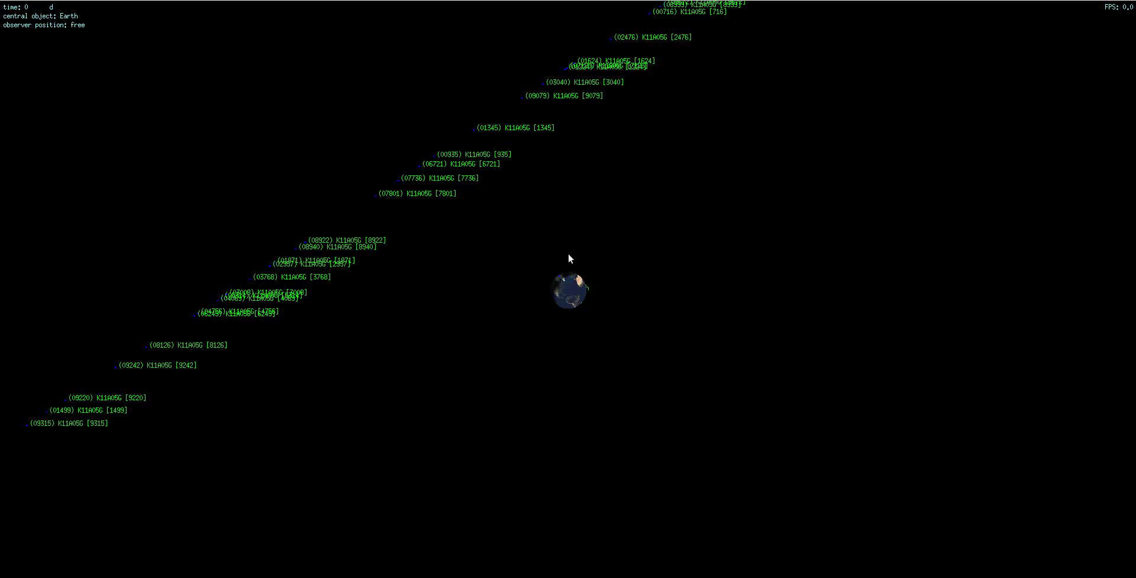